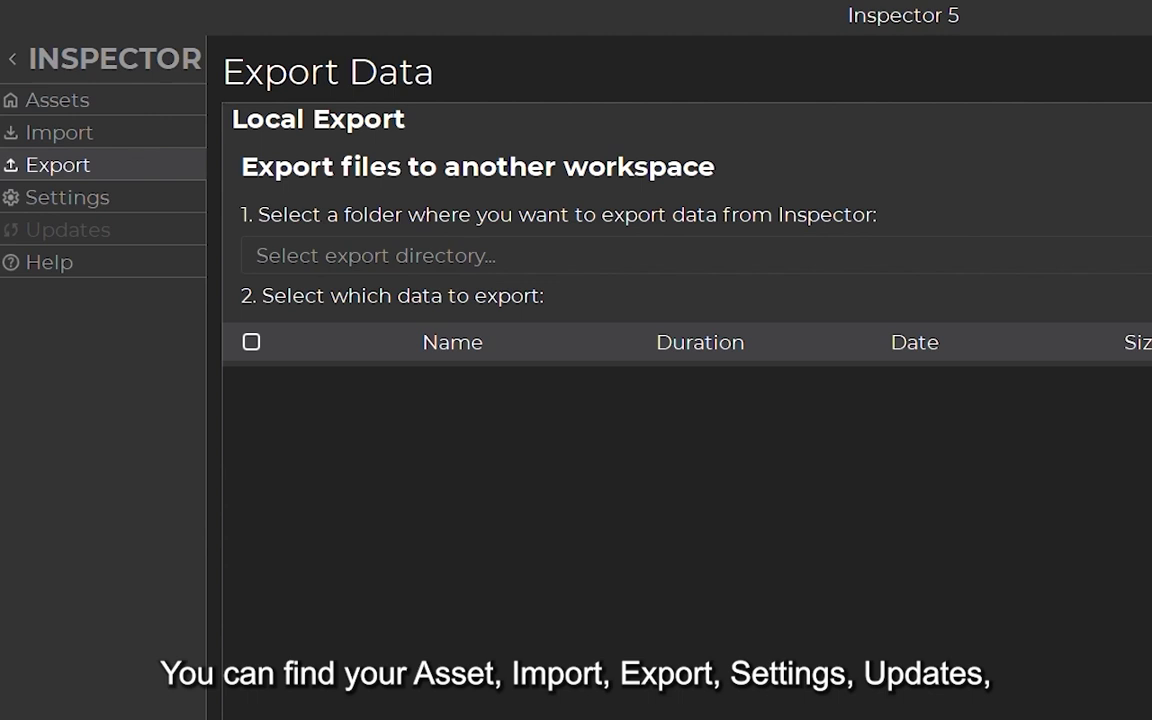
# View the Settings and Help sections and dismiss the workspace list without creating a workspace
pyautogui.click(130, 196)
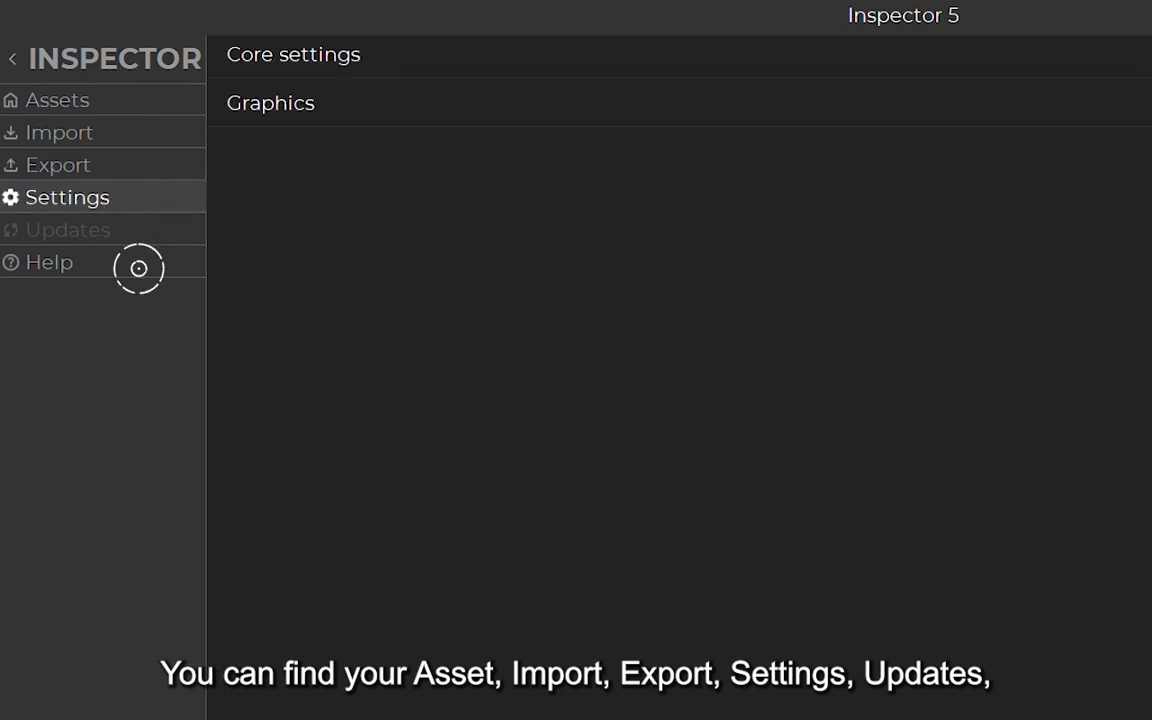
pyautogui.click(138, 268)
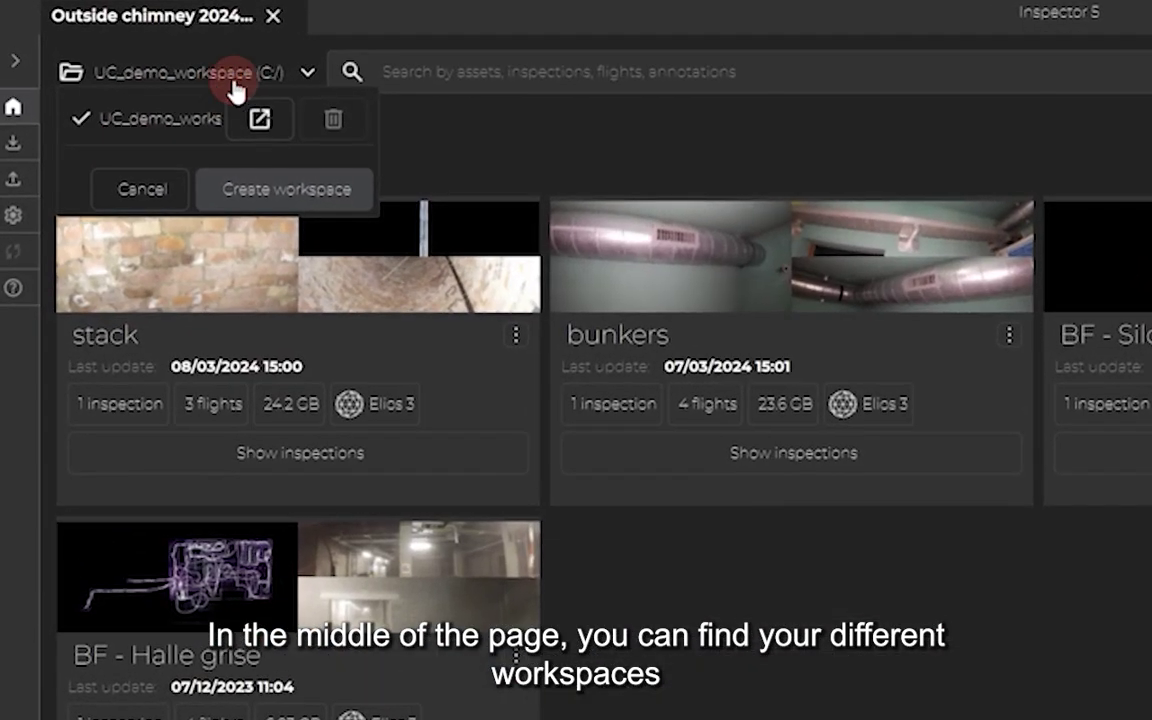
pyautogui.click(160, 193)
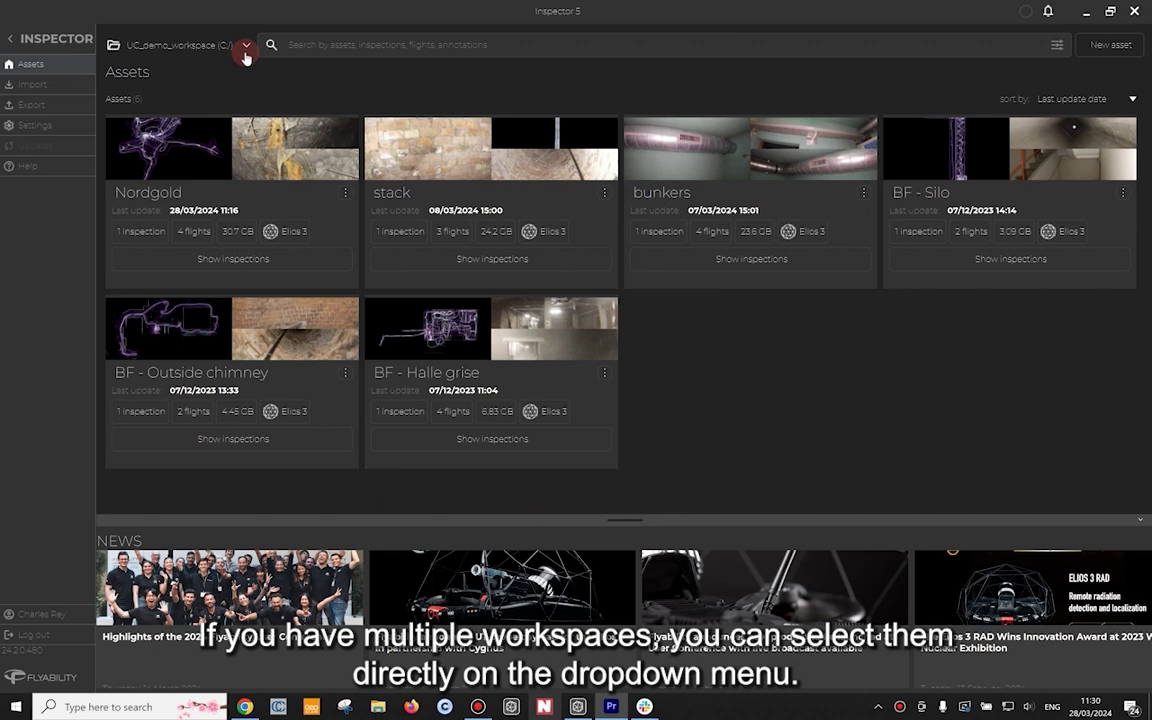
# Switch to the workspace named Workspace (C:/) and open the inspection belonging to the bunkers asset
pyautogui.click(245, 50)
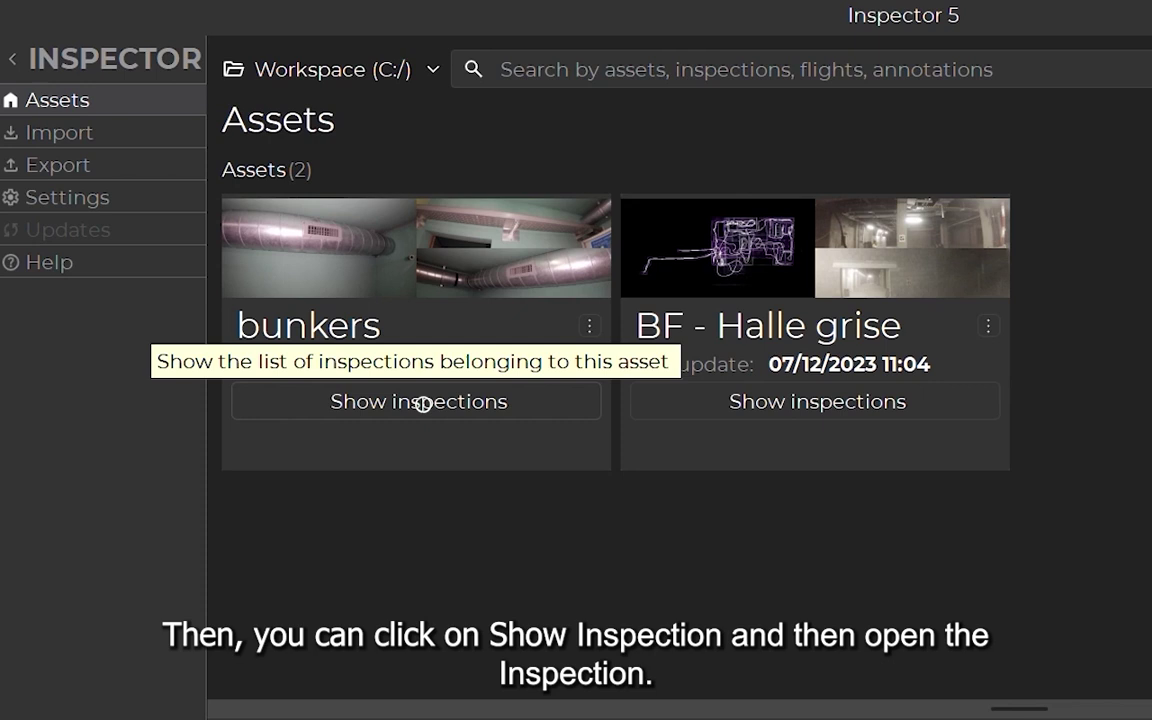
pyautogui.click(421, 403)
pyautogui.click(572, 340)
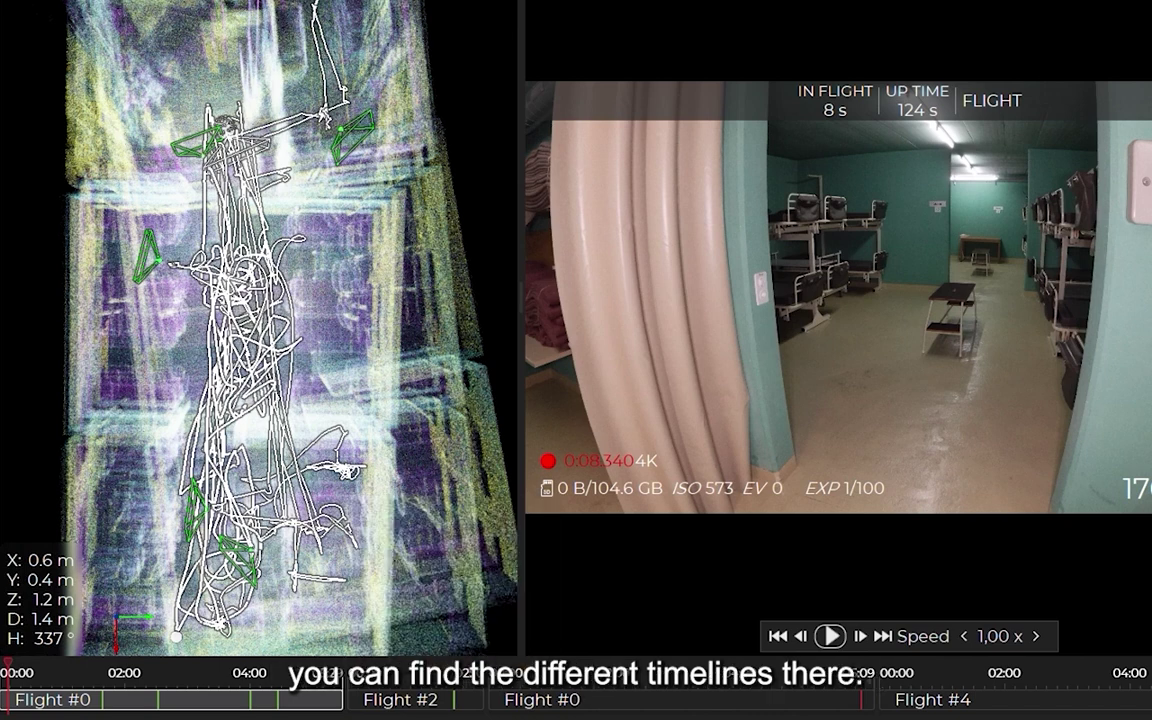
# Select Flight #2 on the timeline and add a new point of interest on the inspection video
pyautogui.click(410, 699)
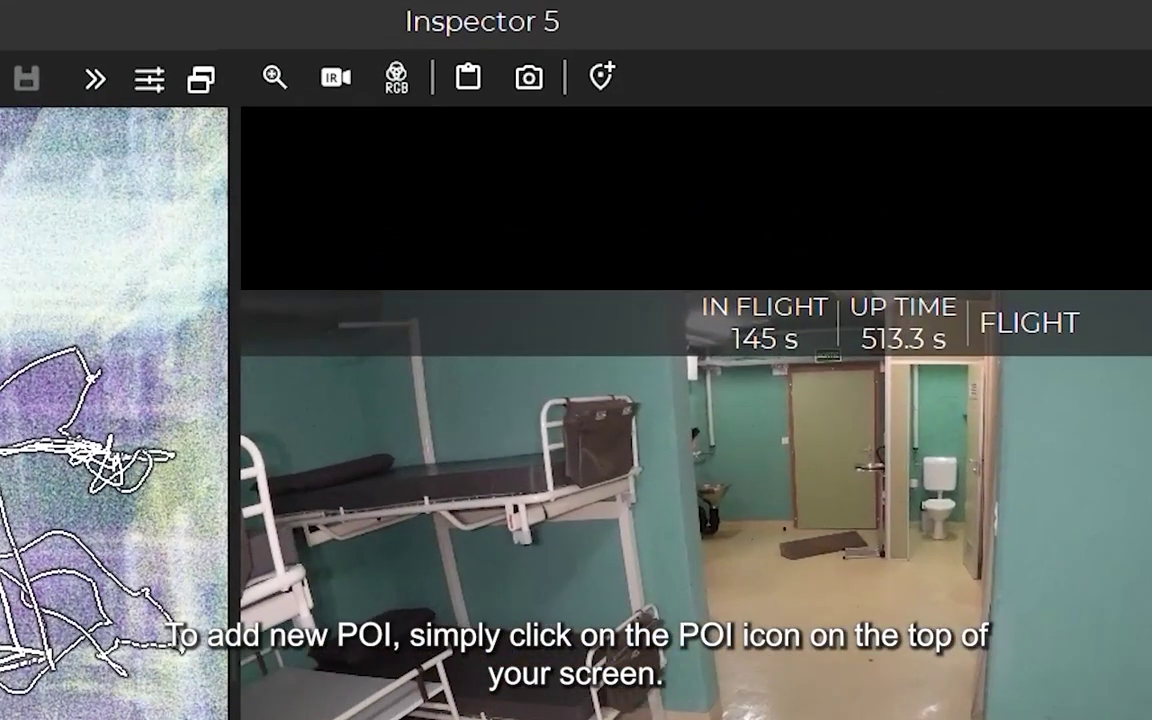
pyautogui.click(606, 91)
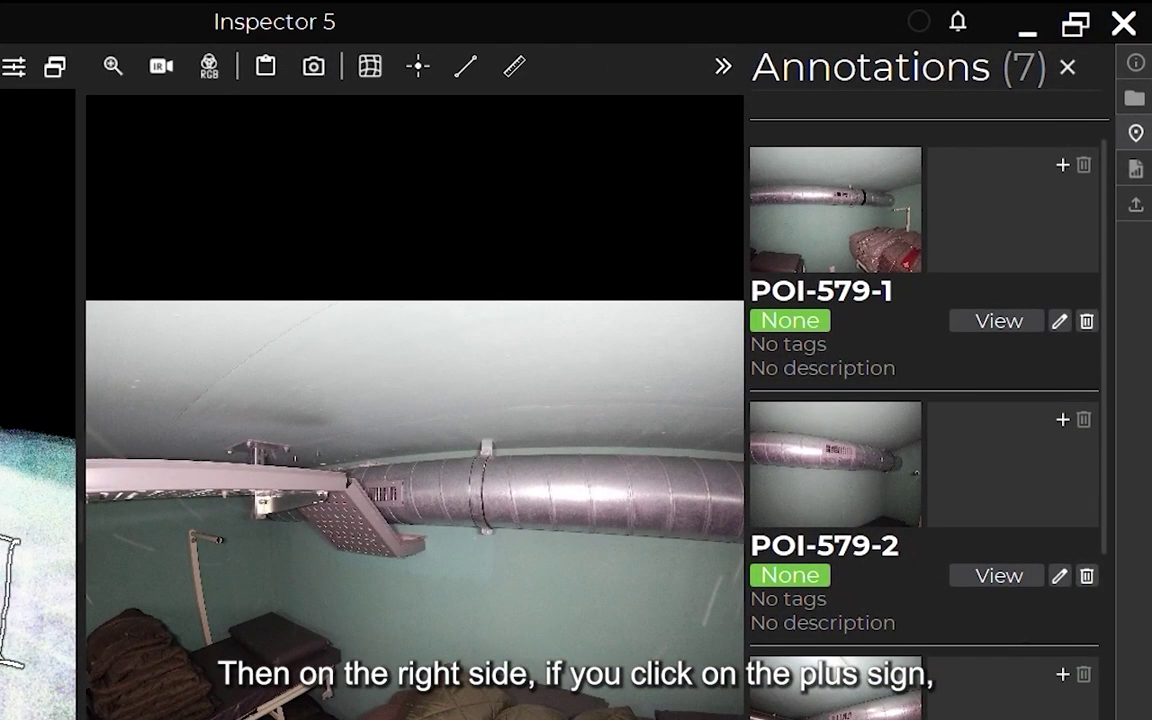
# Add two 3D screenshots to POI-579-1 and delete the second one
pyautogui.click(1062, 164)
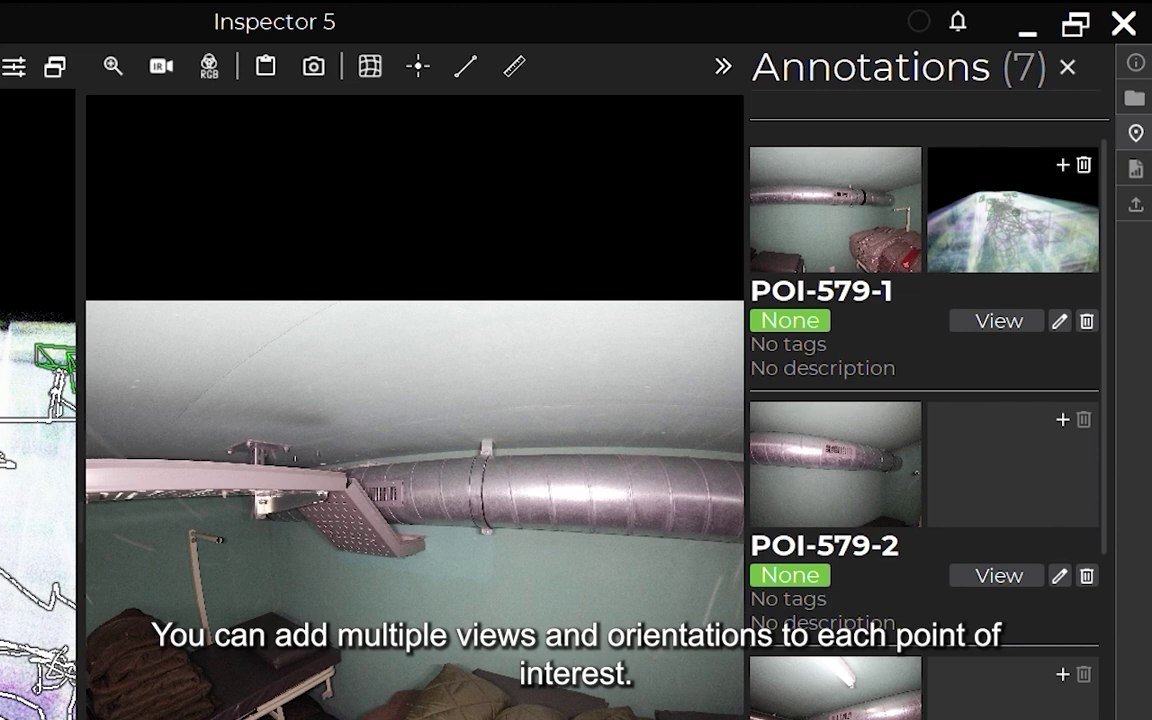
pyautogui.click(1062, 164)
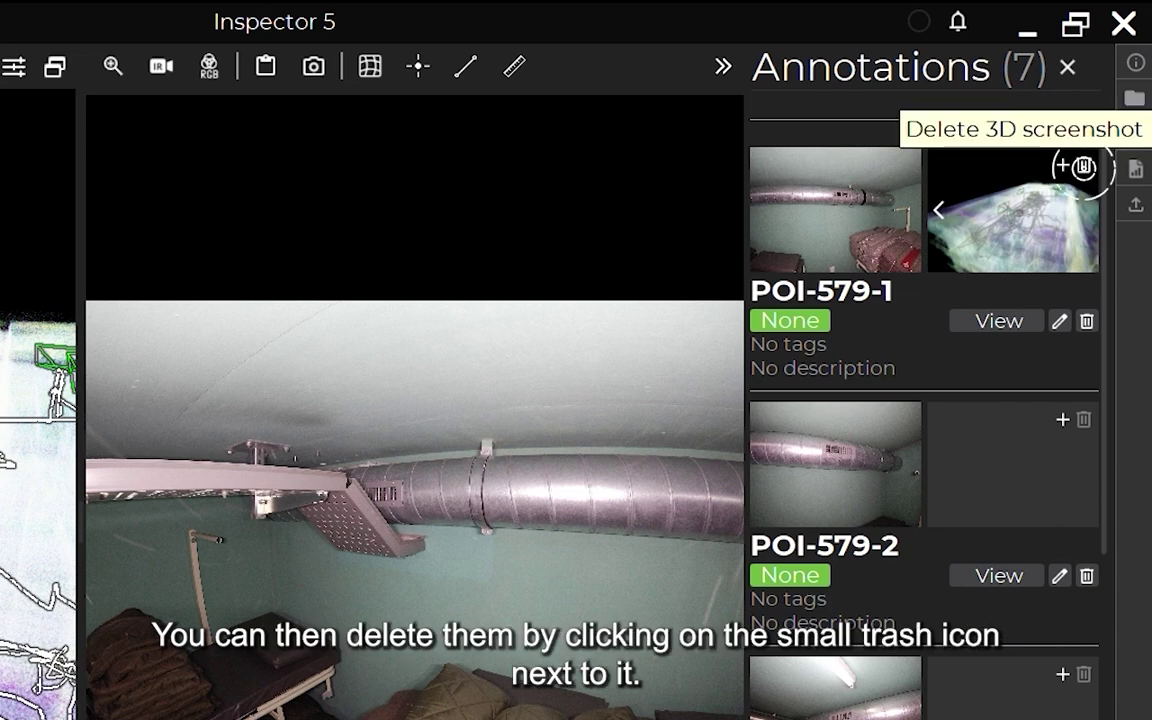
pyautogui.click(1084, 167)
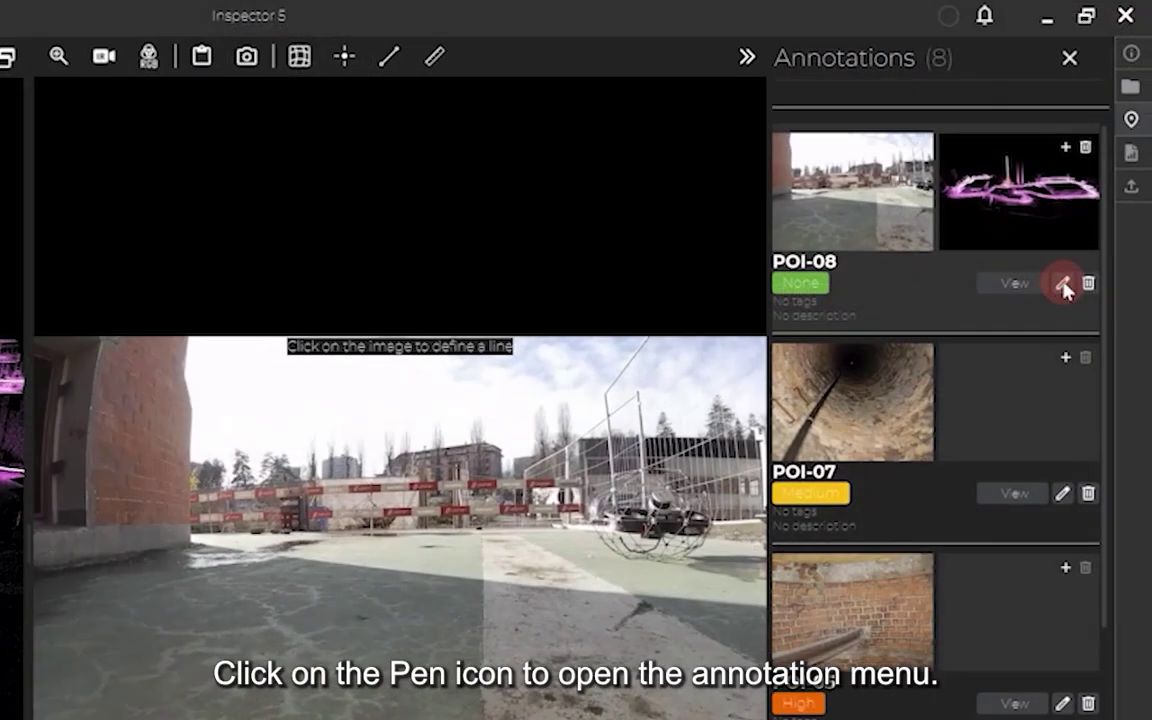
# Open the POI-08 annotation for editing and look at its name field and tag colour choices
pyautogui.click(1063, 285)
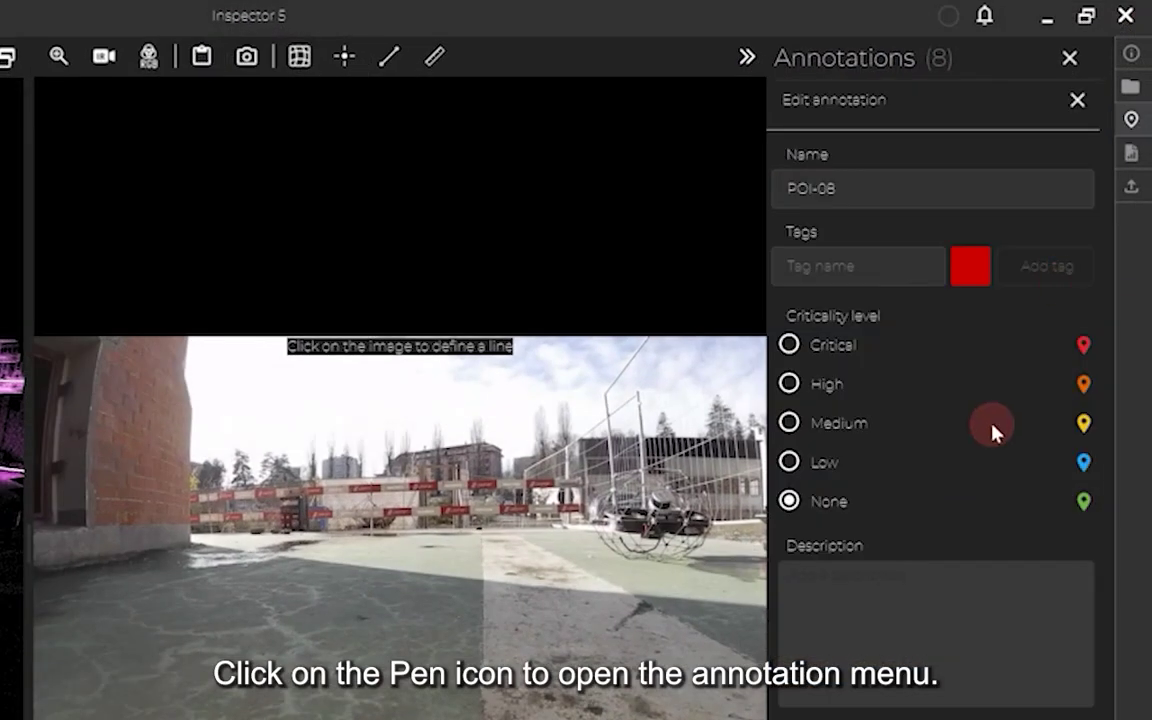
pyautogui.click(849, 190)
pyautogui.moveTo(849, 190); pyautogui.dragTo(771, 188)
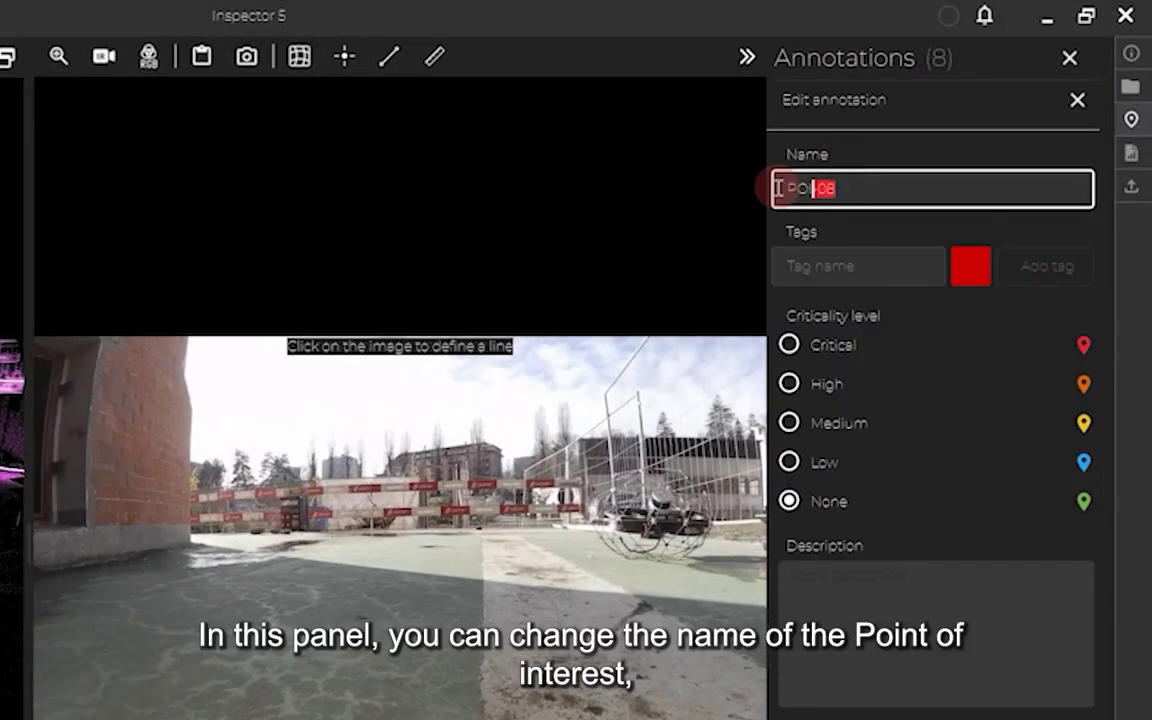
pyautogui.click(913, 266)
pyautogui.click(970, 268)
pyautogui.click(841, 317)
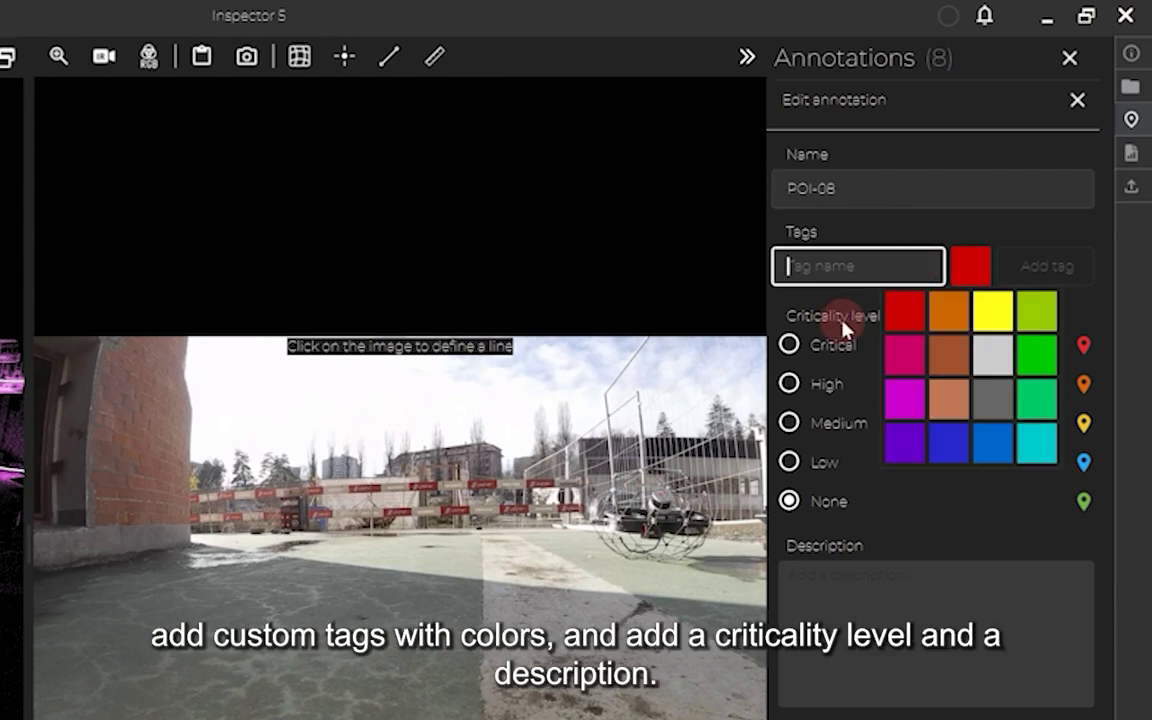
# Set the criticality level of POI-08 to Critical, leave the description empty, and save the annotation
pyautogui.click(790, 384)
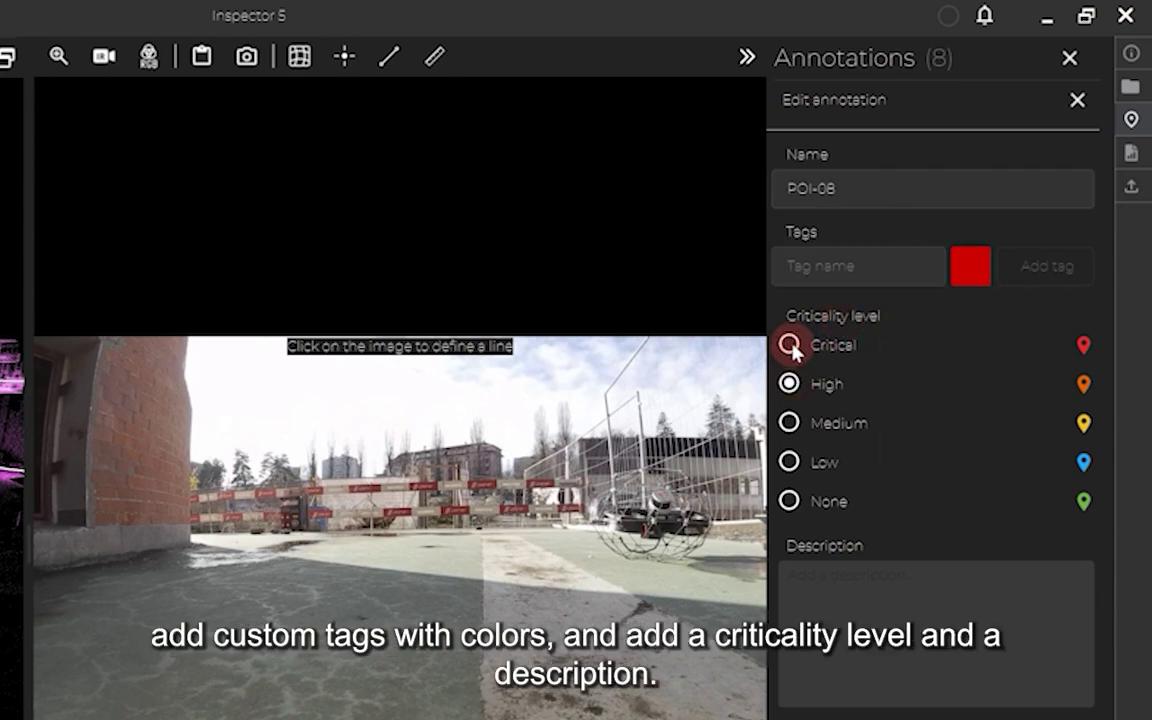
pyautogui.click(789, 345)
pyautogui.click(822, 597)
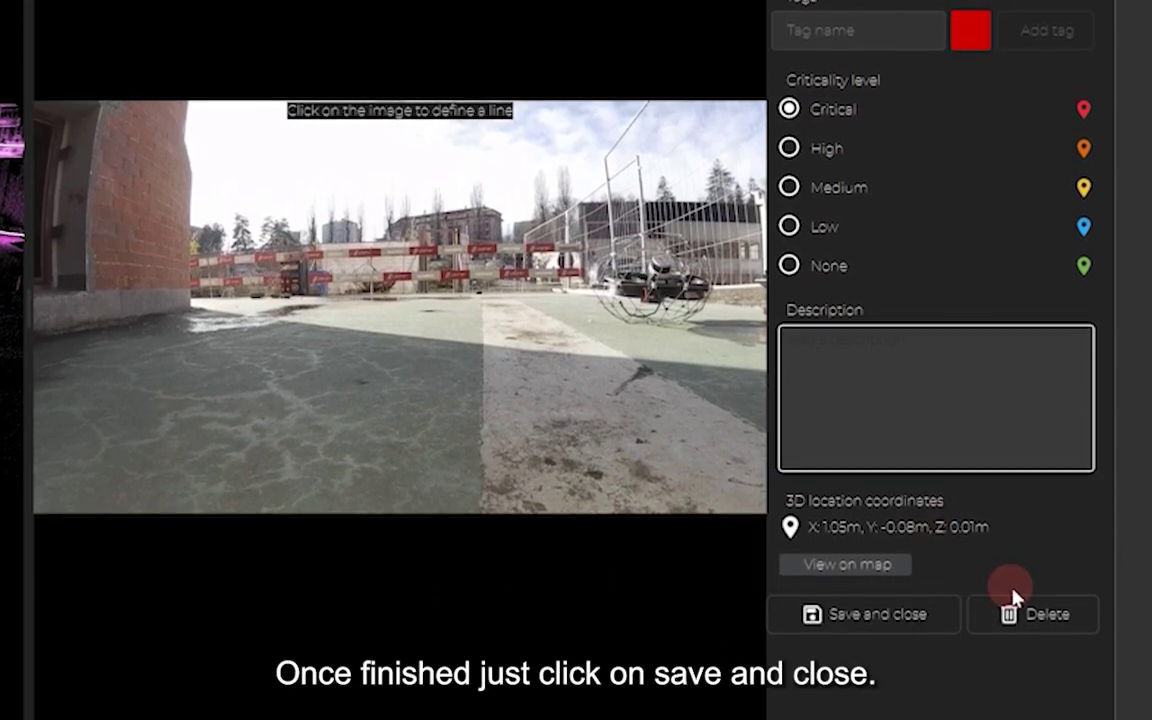
pyautogui.click(912, 616)
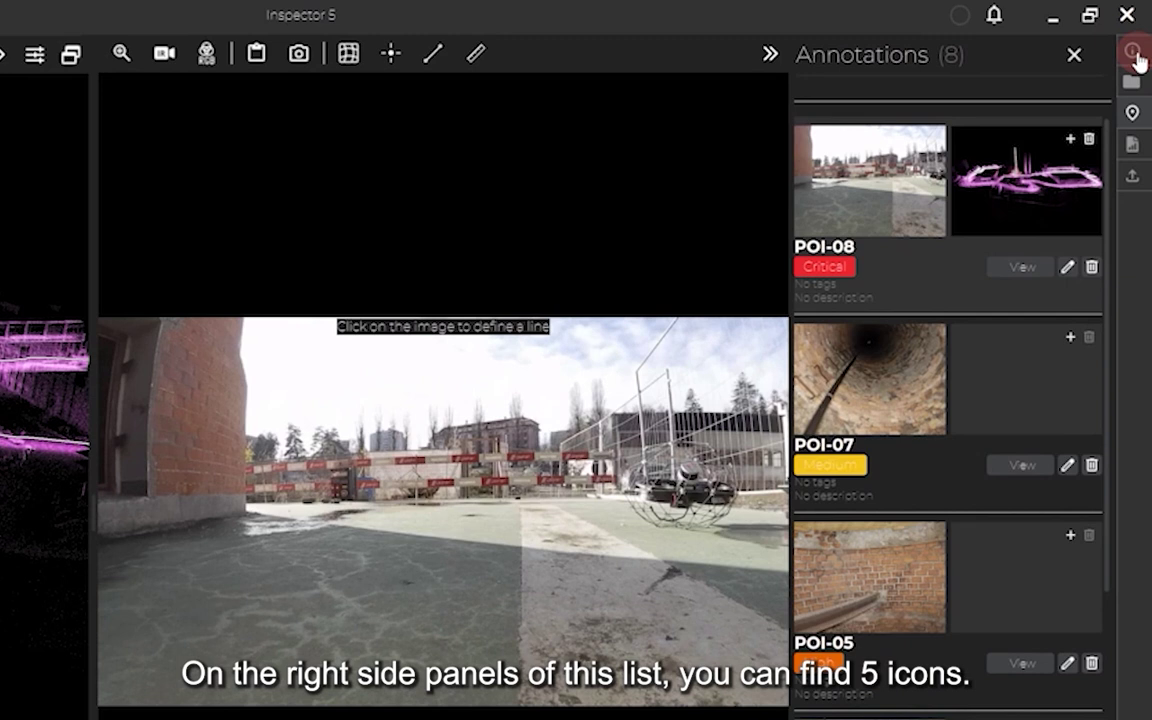
# View the Outside chimney inspection's information and list the data layers of the Rev7 chimney flight
pyautogui.click(1133, 48)
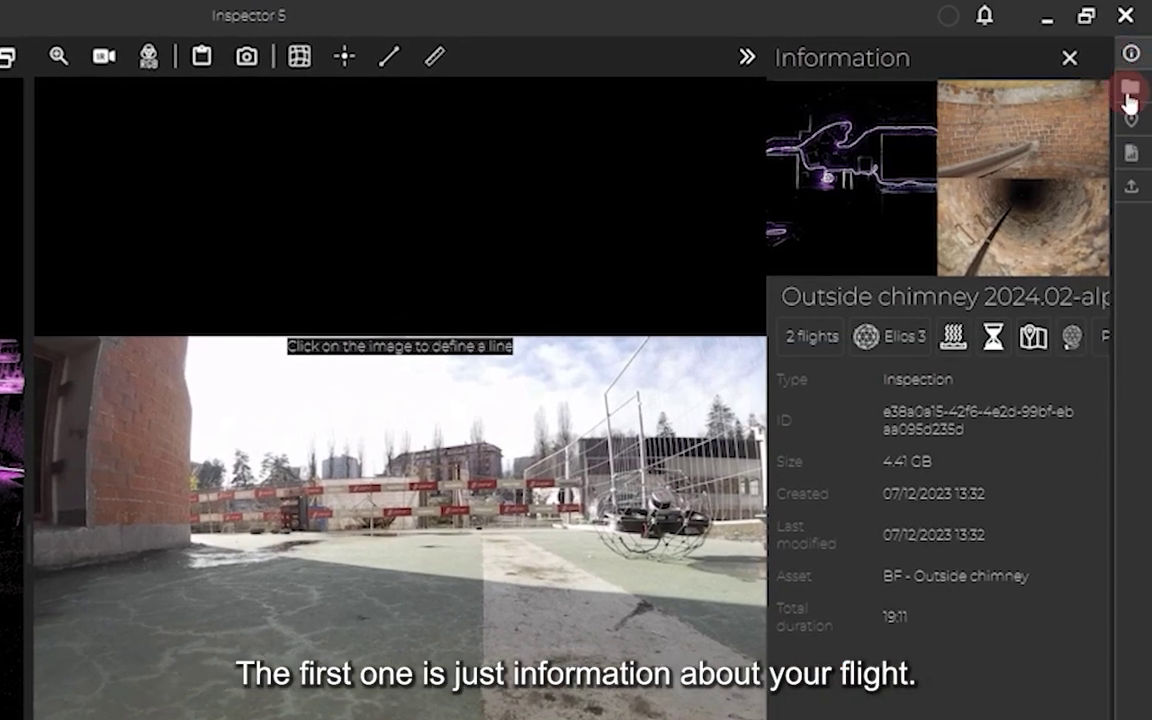
pyautogui.click(1127, 93)
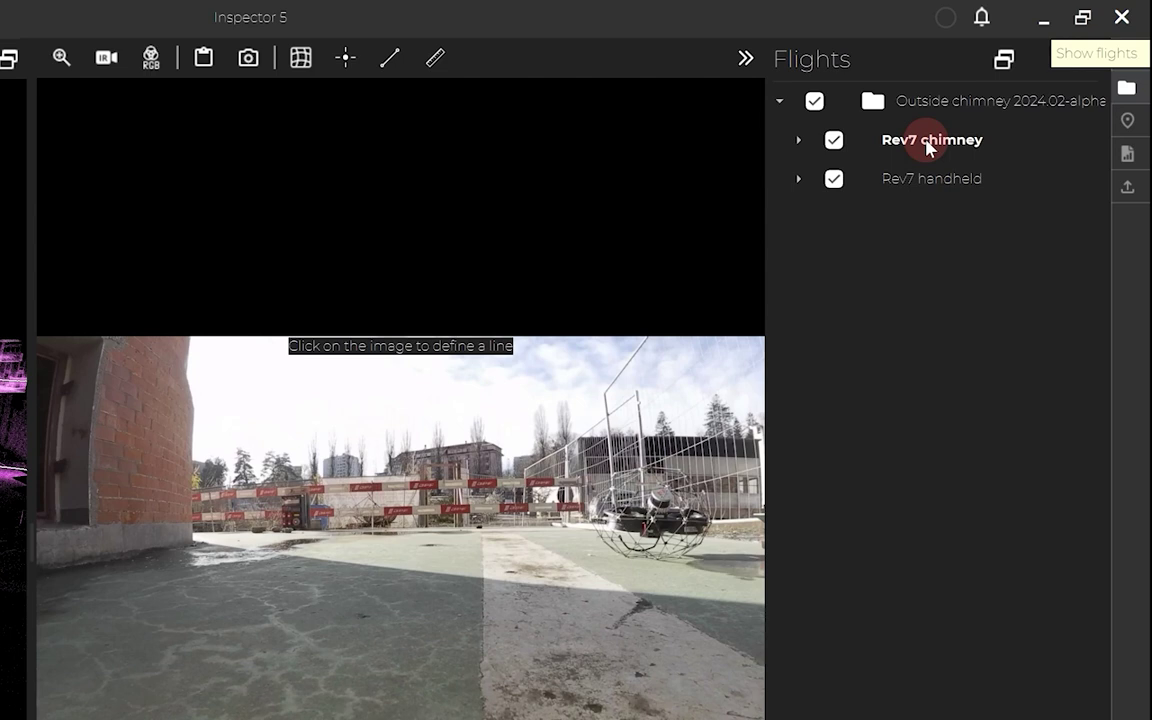
pyautogui.click(798, 145)
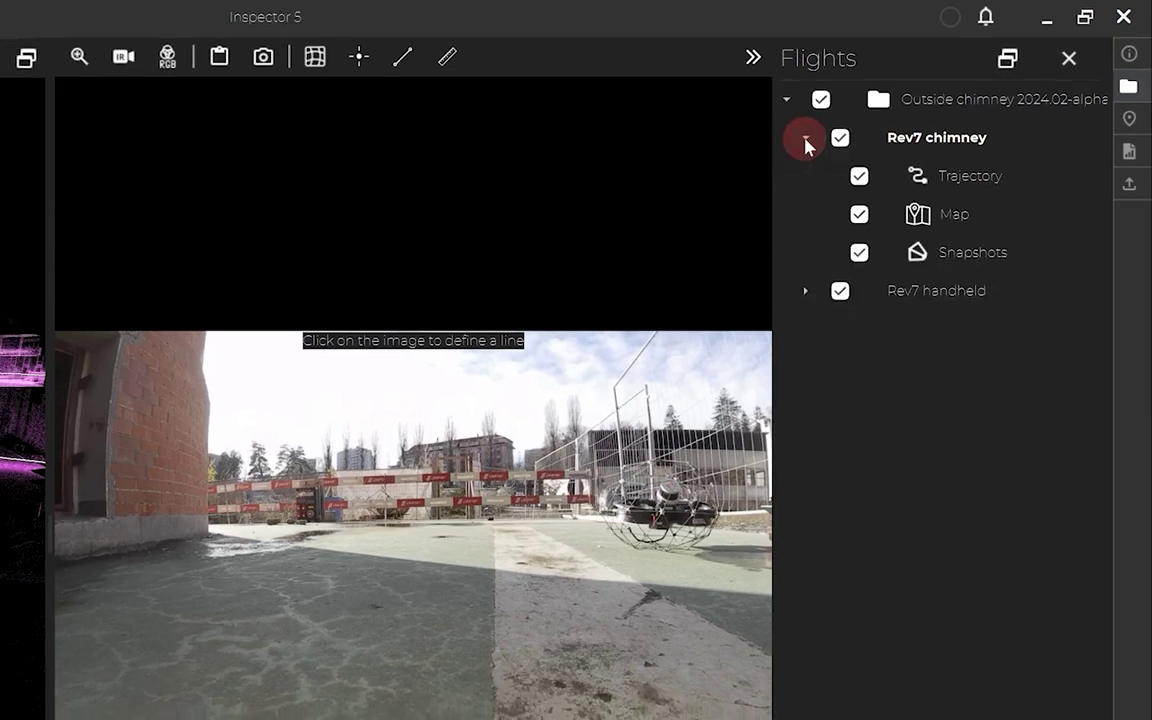
# Hide the Trajectory, Map and Snapshots of the Rev7 chimney flight, show them again and collapse the flight
pyautogui.click(991, 112)
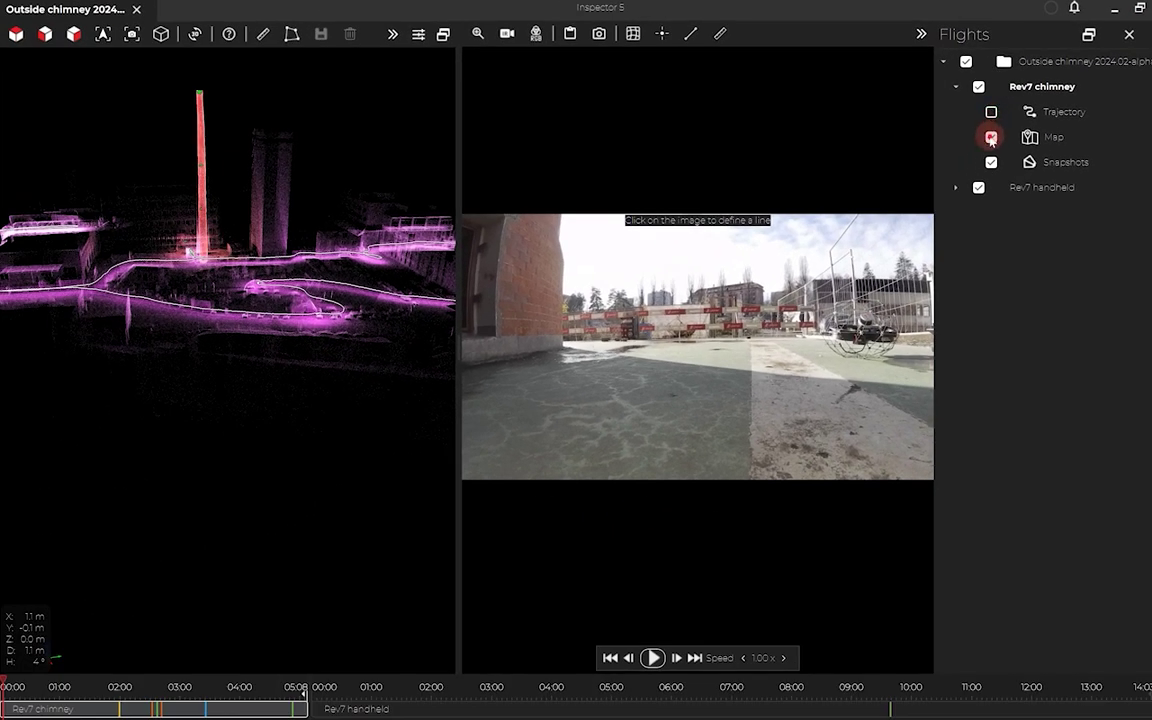
pyautogui.click(991, 137)
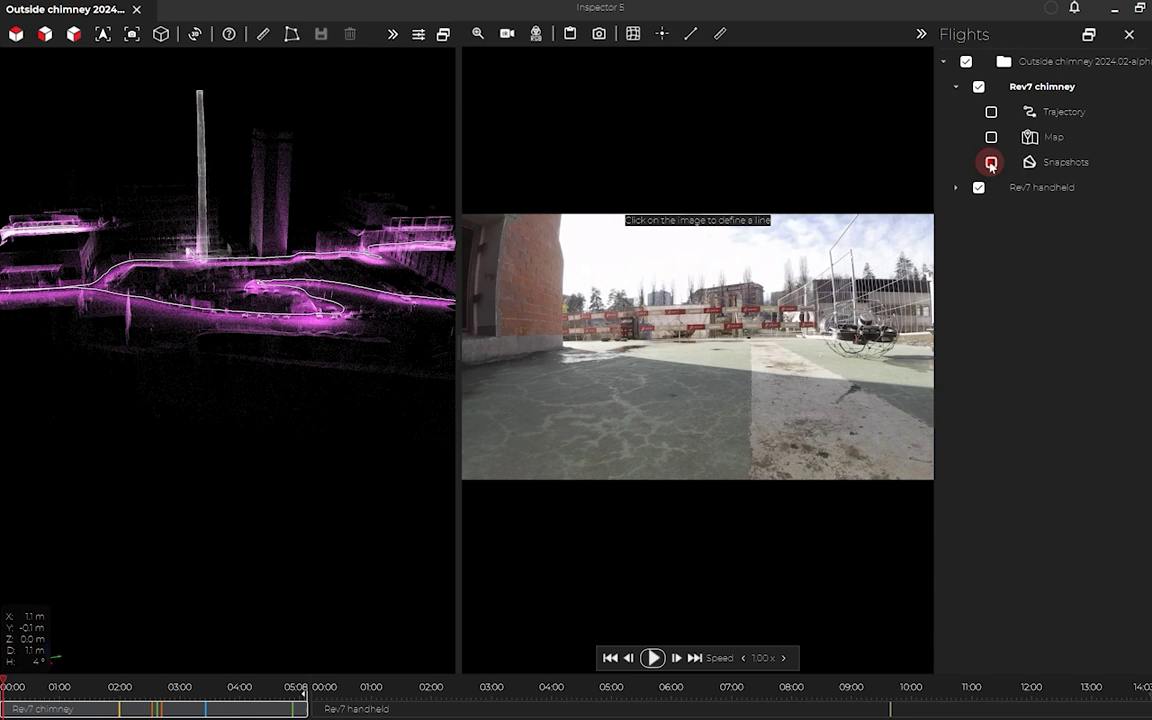
pyautogui.click(991, 163)
pyautogui.click(991, 137)
pyautogui.click(991, 112)
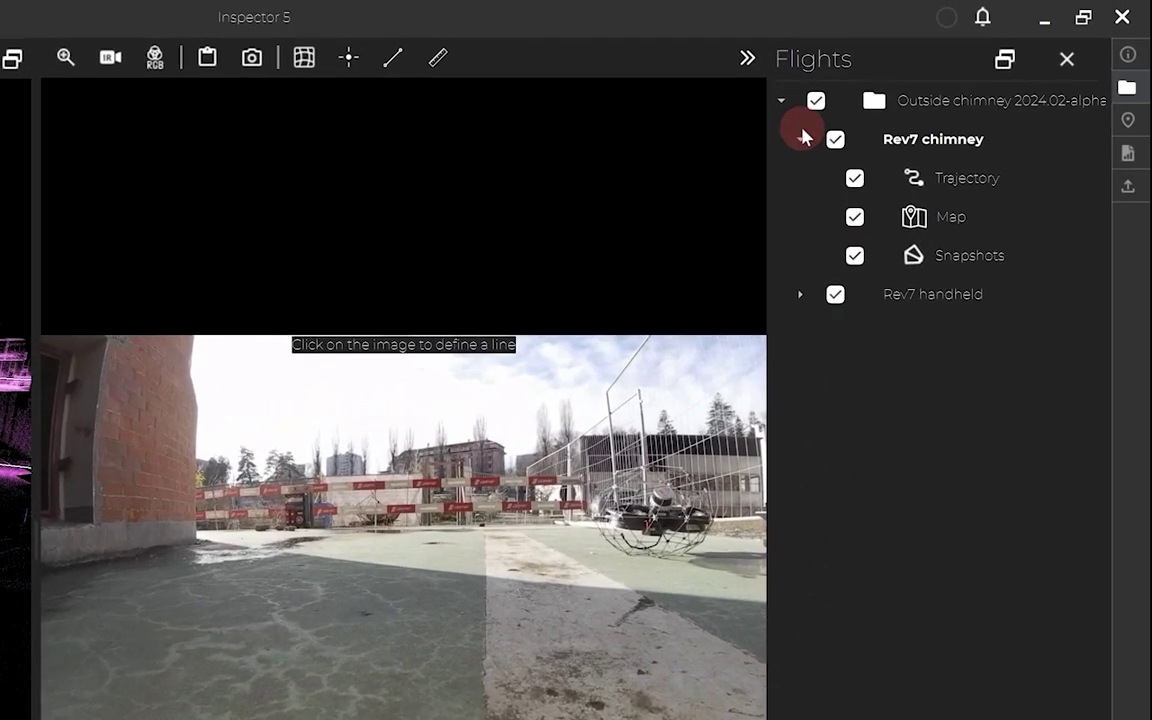
pyautogui.click(801, 139)
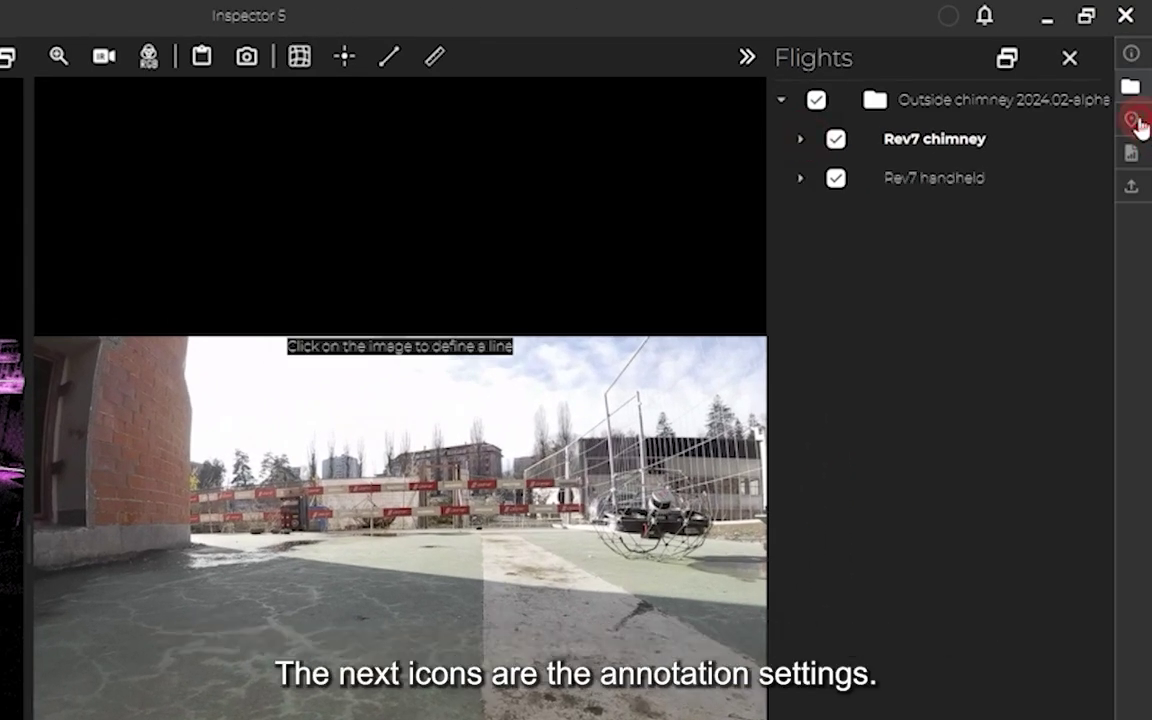
# Generate a PDF report that includes the asset, inspection, flights and POIs of every criticality level
pyautogui.click(1133, 121)
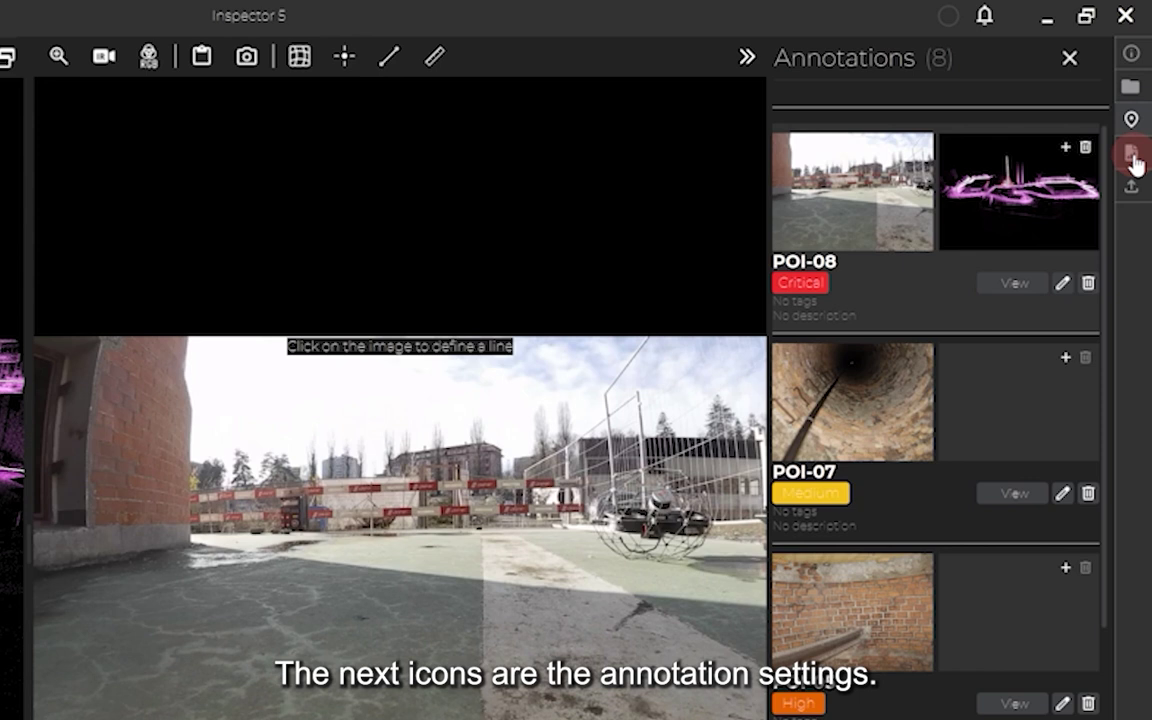
pyautogui.click(1132, 155)
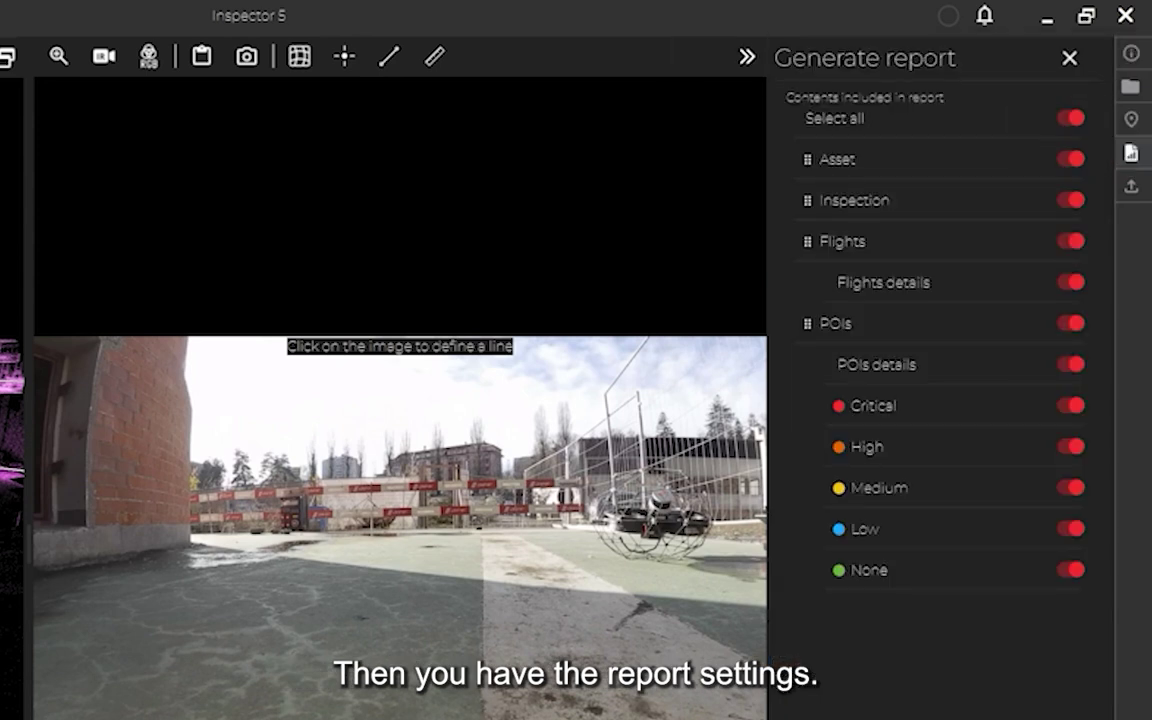
pyautogui.click(1075, 190)
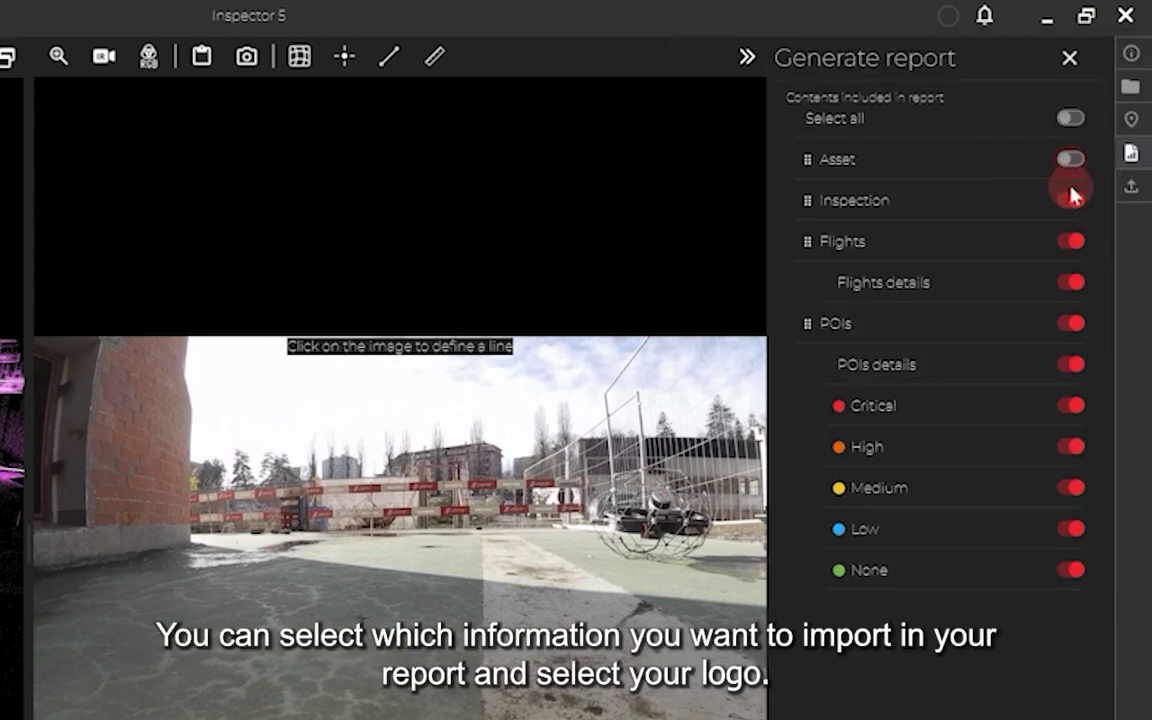
pyautogui.click(1071, 243)
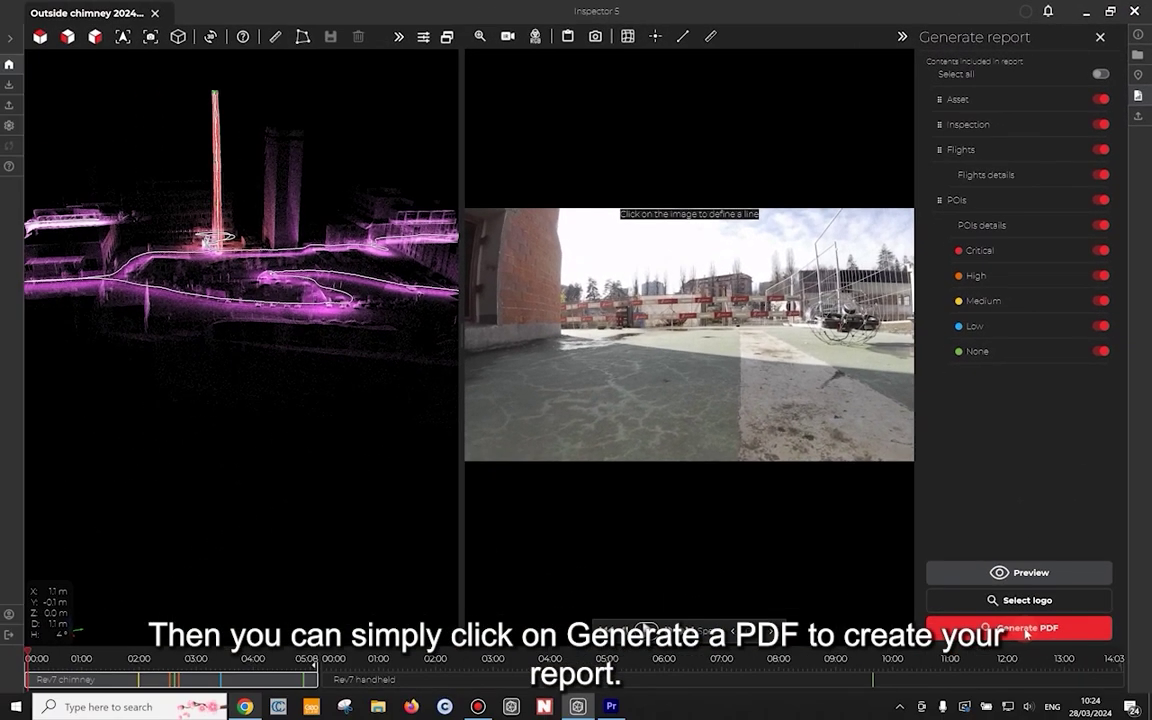
pyautogui.click(1026, 628)
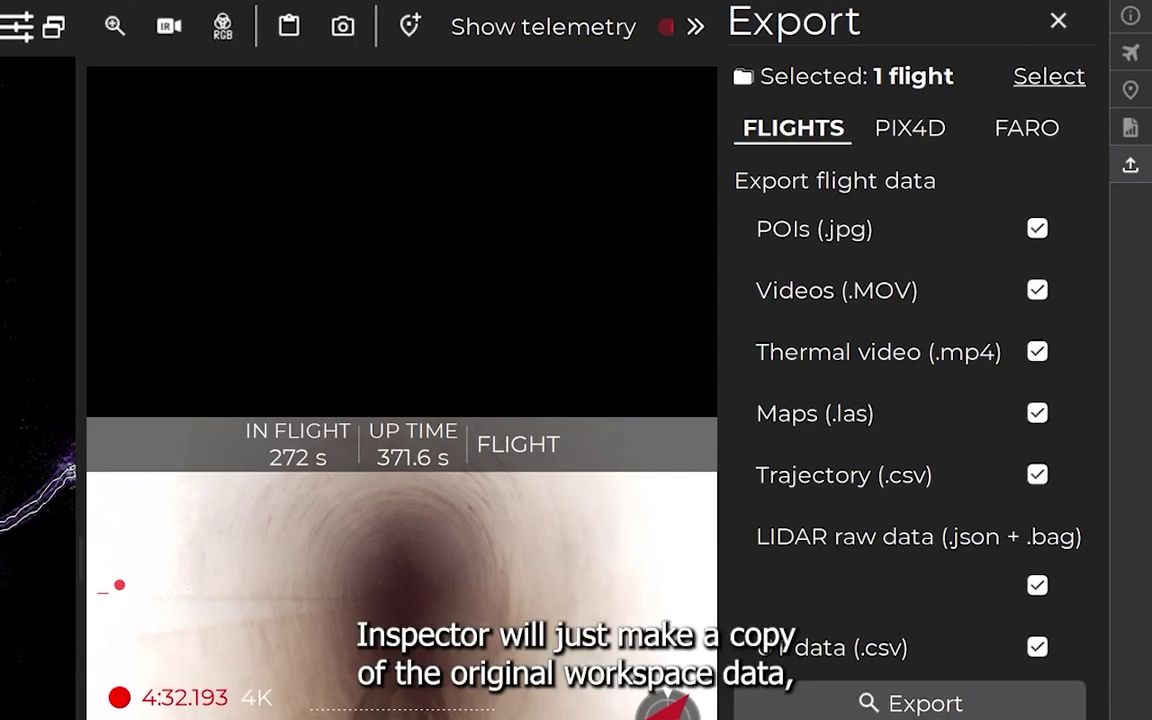
# Export the selected flight with all data types included, and view the PIX4D and FARO export options
pyautogui.click(925, 703)
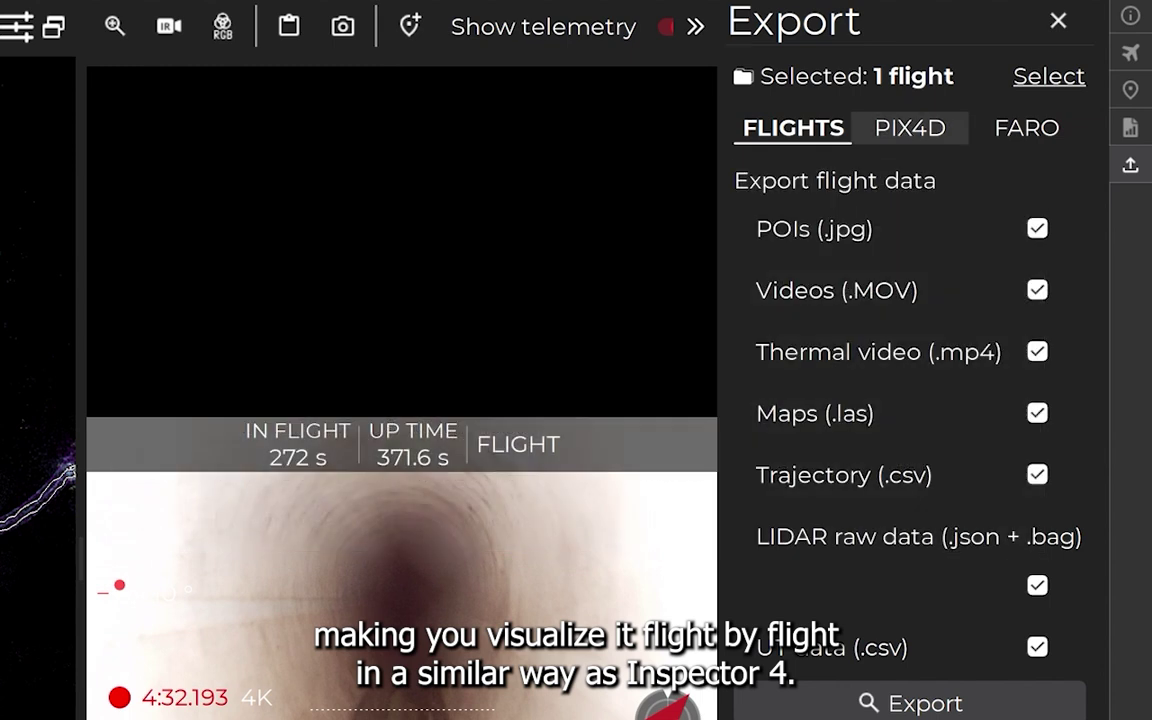
pyautogui.click(909, 127)
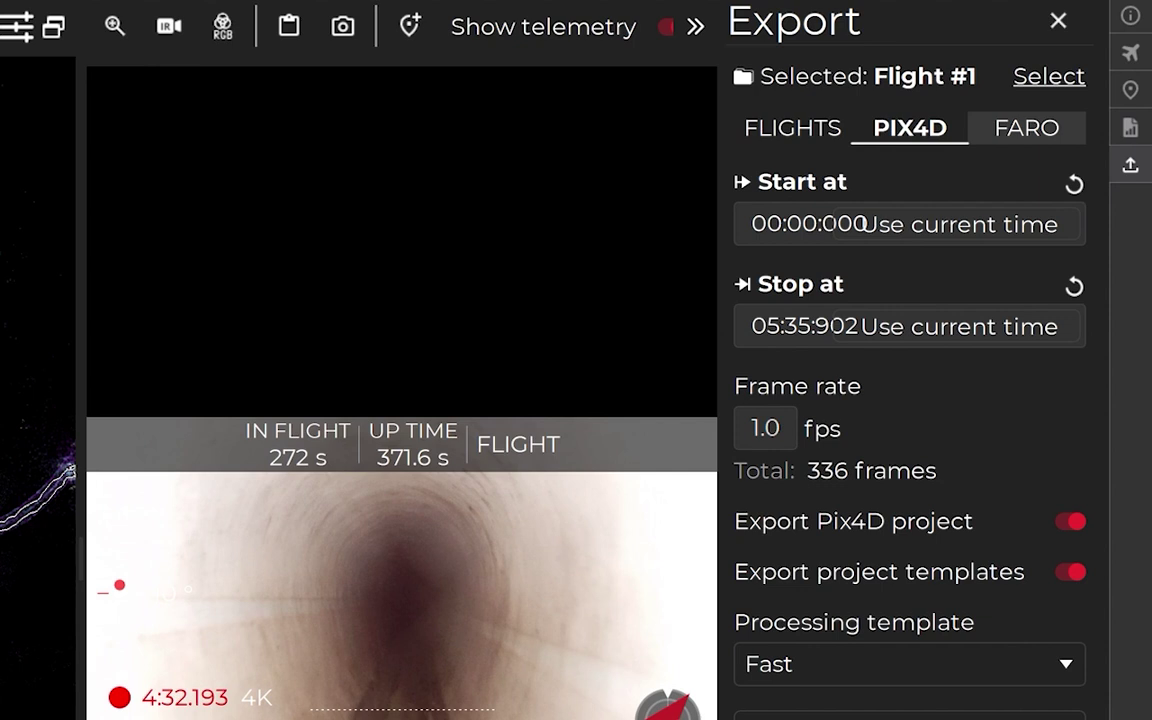
pyautogui.click(1026, 128)
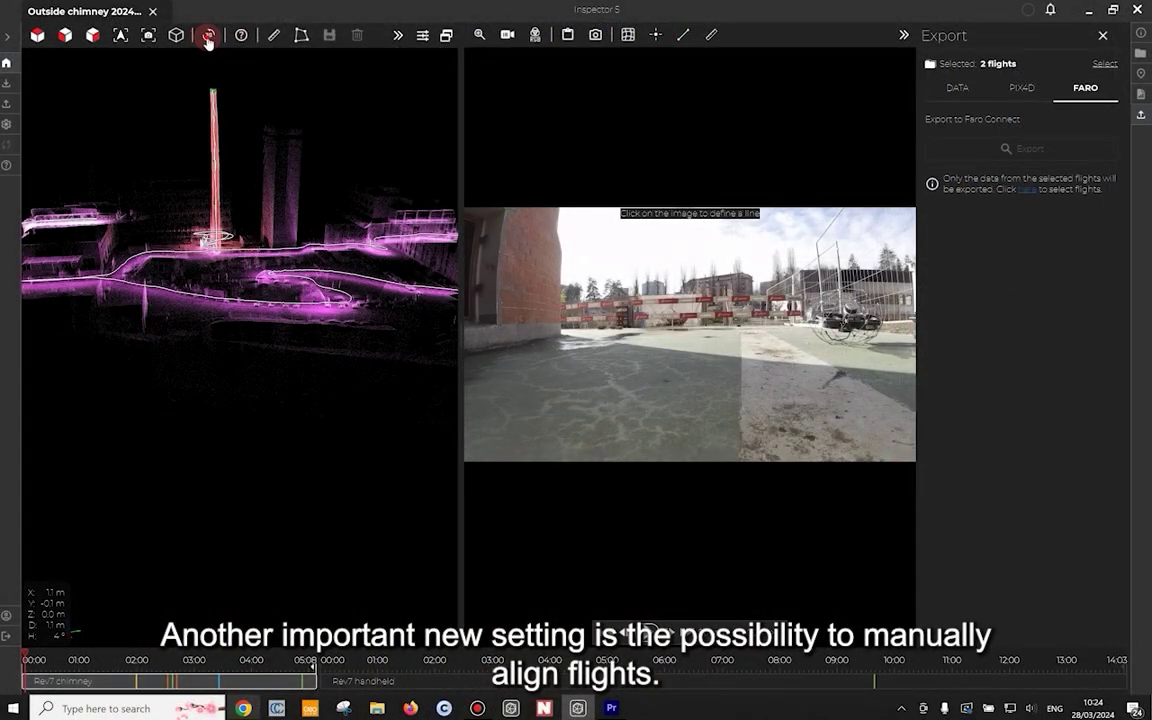
# Start manual flight alignment in the 3D viewer and rotate the chimney flight's point cloud with the gizmo
pyautogui.click(208, 36)
pyautogui.click(169, 61)
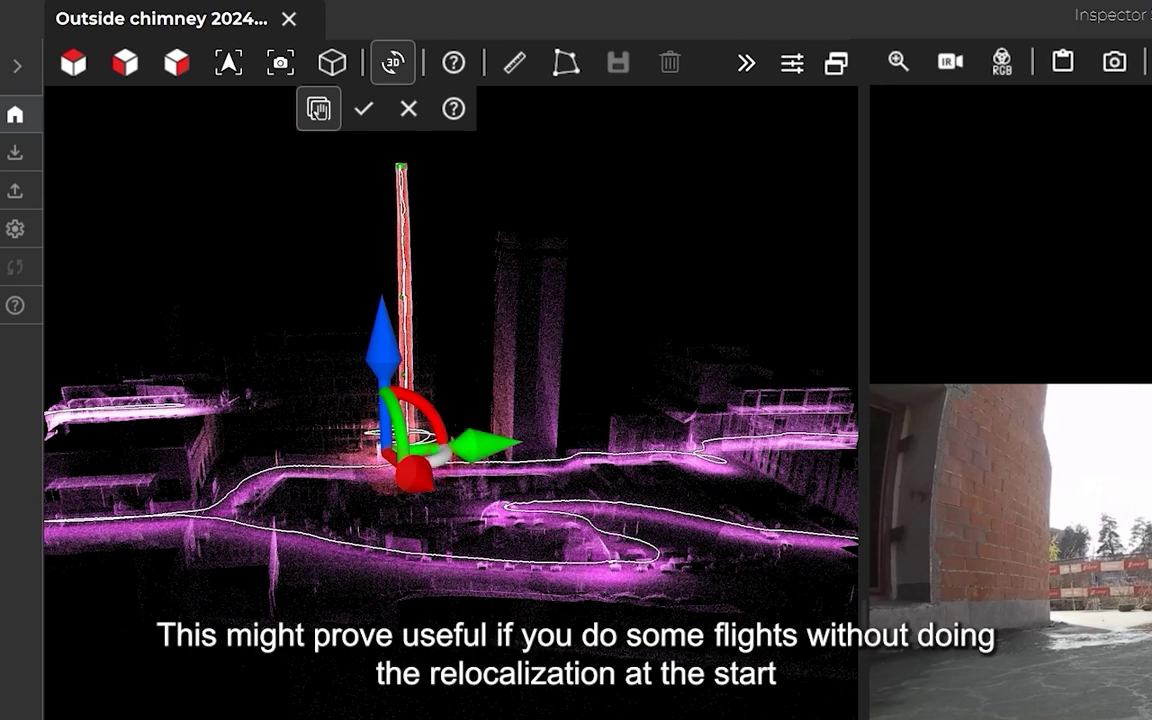
pyautogui.moveTo(430, 405)
pyautogui.mouseDown()
pyautogui.moveTo(305, 456)
pyautogui.moveTo(571, 391)
pyautogui.moveTo(565, 645)
pyautogui.moveTo(548, 655)
pyautogui.mouseUp()
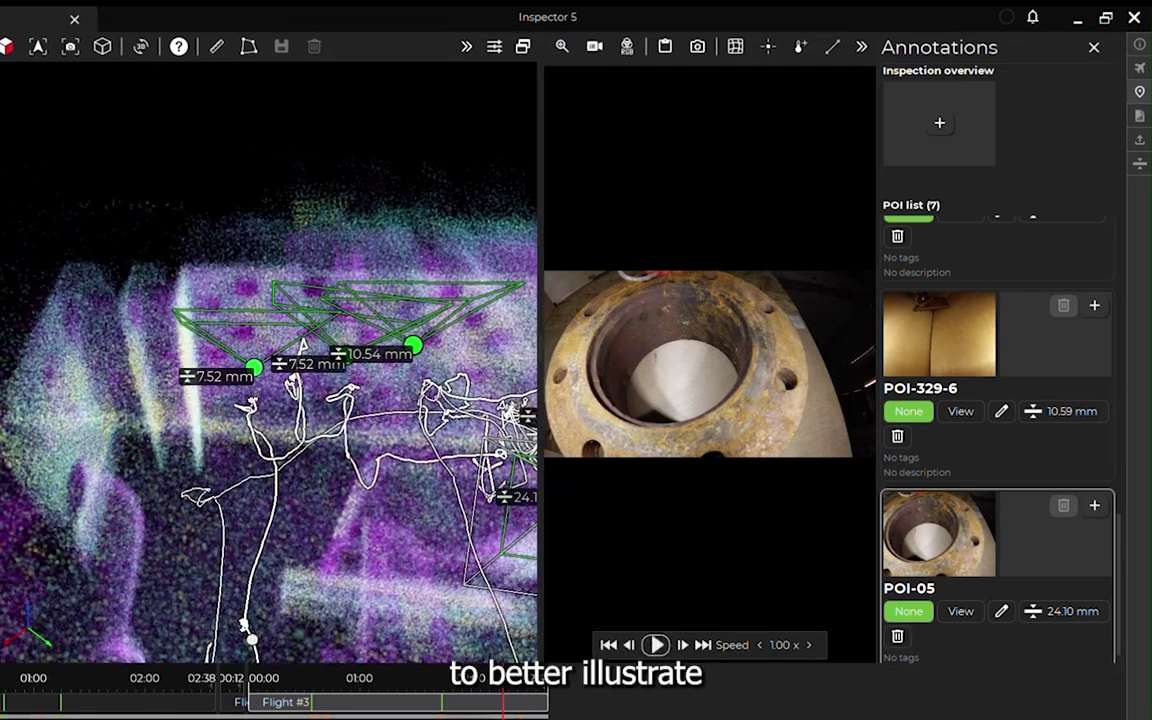
# Add an inspection overview image to the annotations and show the UT thickness labels in the 3D viewer
pyautogui.click(937, 127)
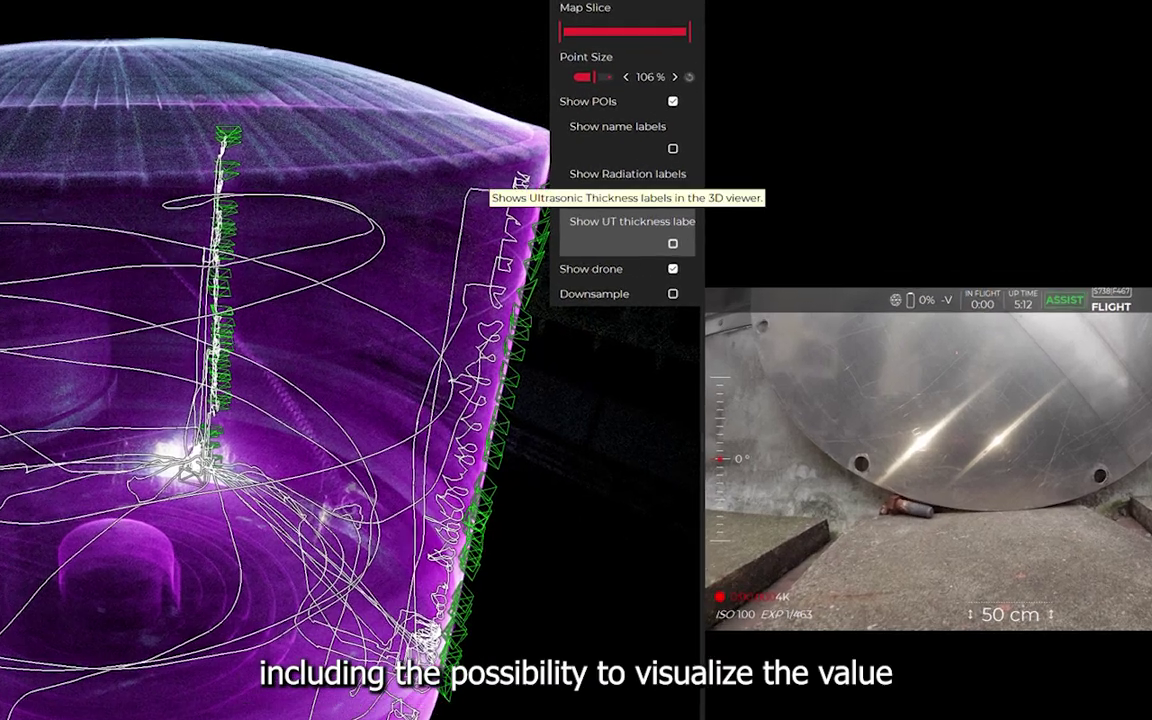
pyautogui.click(720, 226)
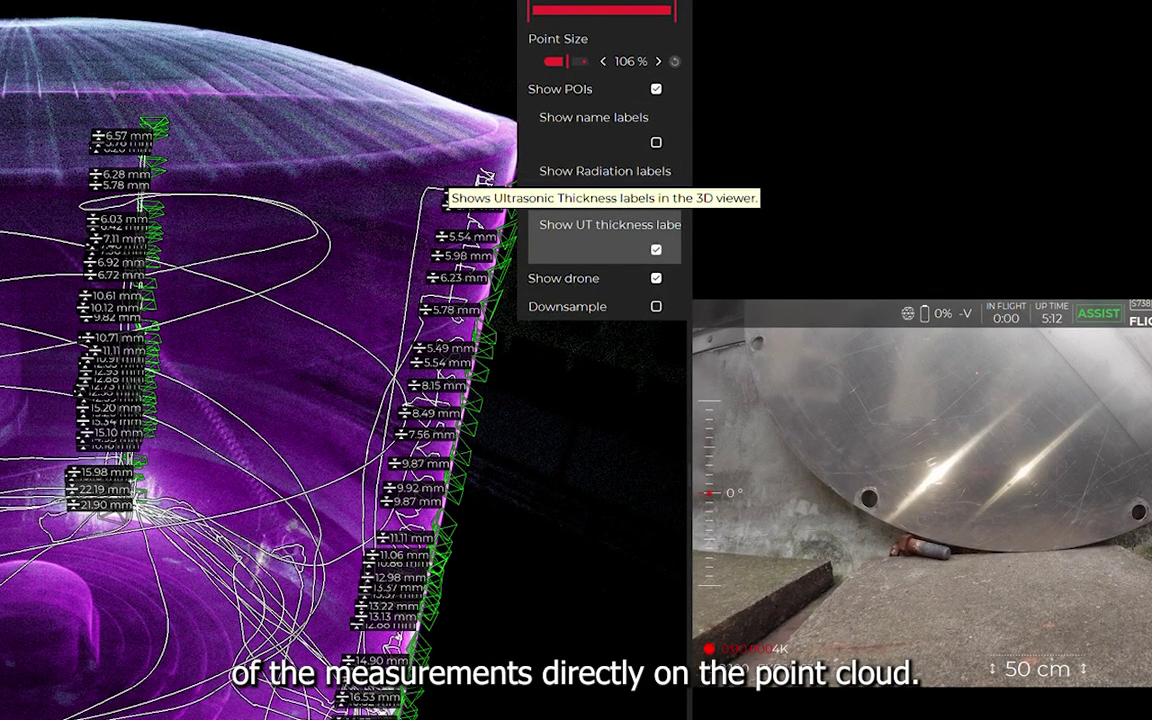
# Hide the UT thickness labels and turn on the POI name labels in the 3D viewer
pyautogui.click(590, 226)
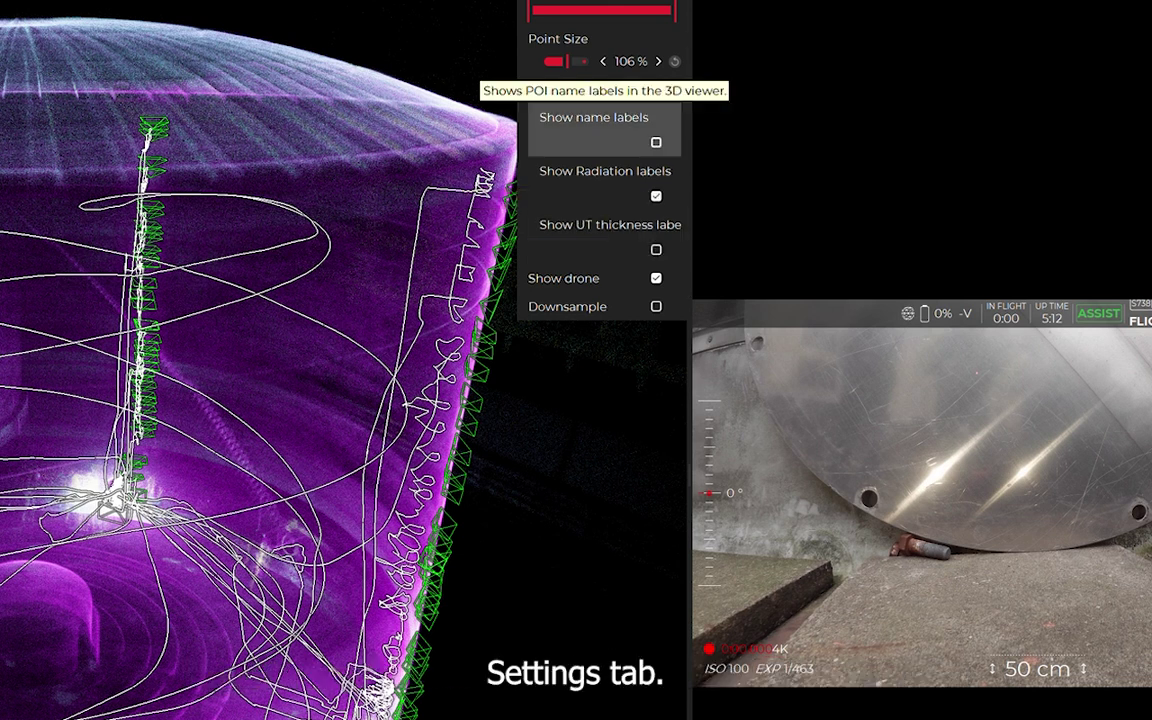
pyautogui.click(655, 142)
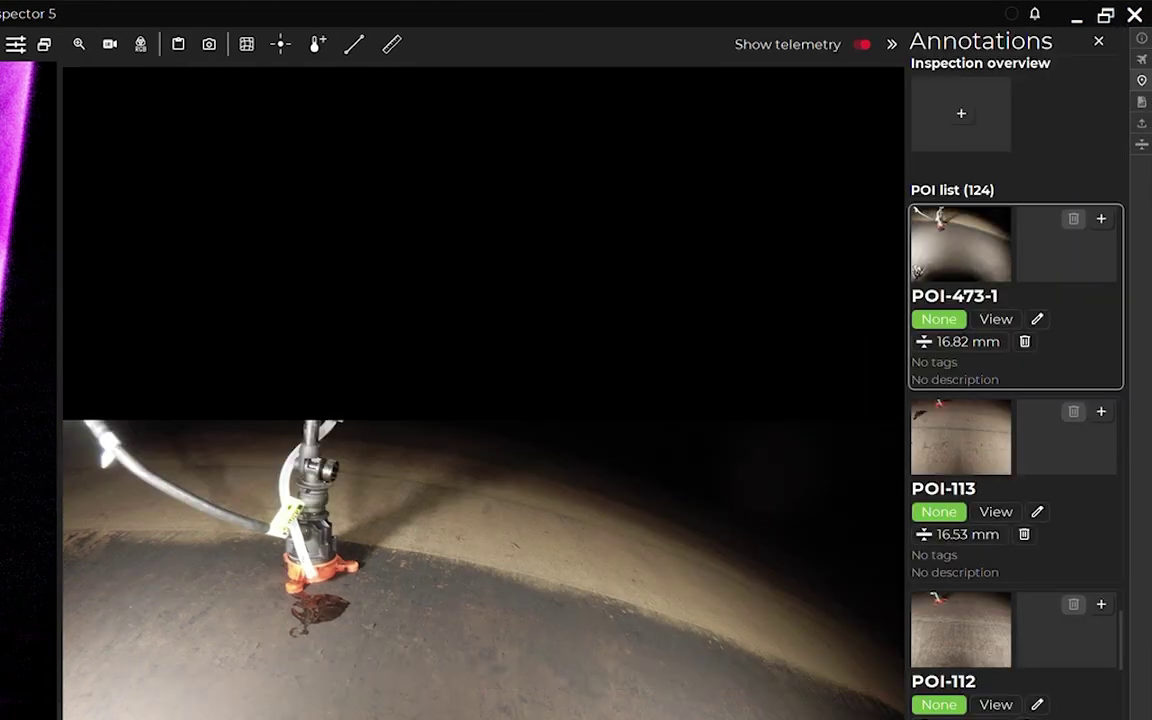
# Browse the thickness measurements in the POI list and open the UT chart
pyautogui.scroll(-5, 1015, 450)
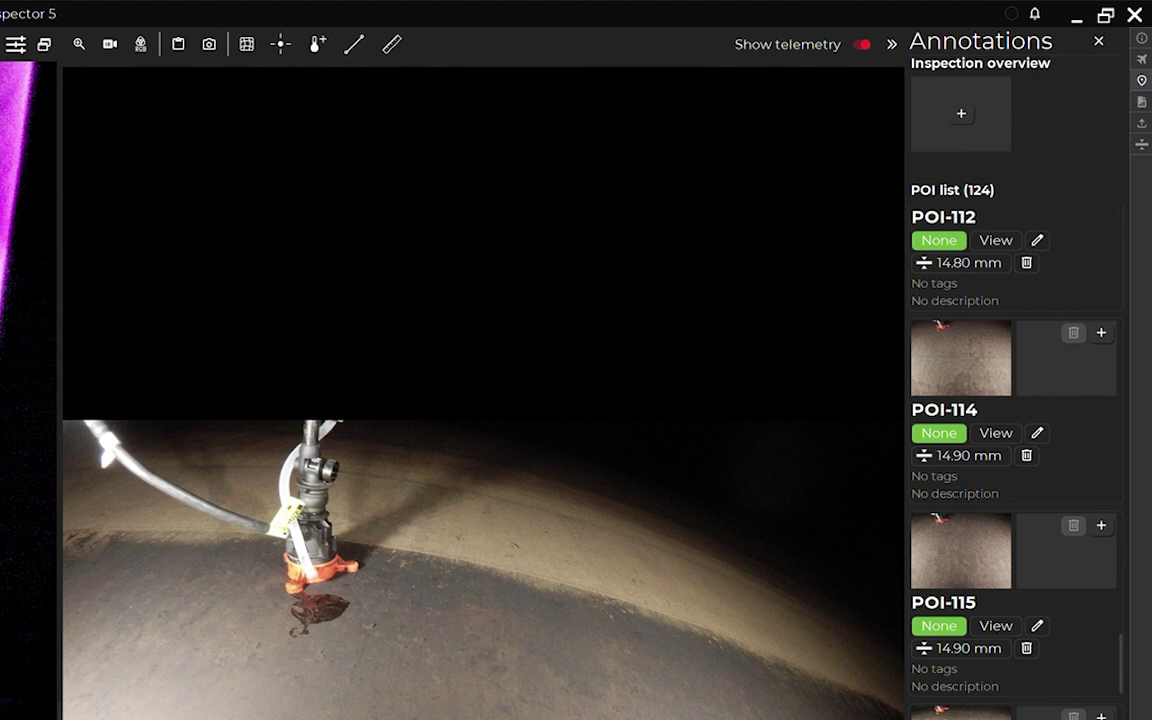
pyautogui.scroll(-5, 1015, 450)
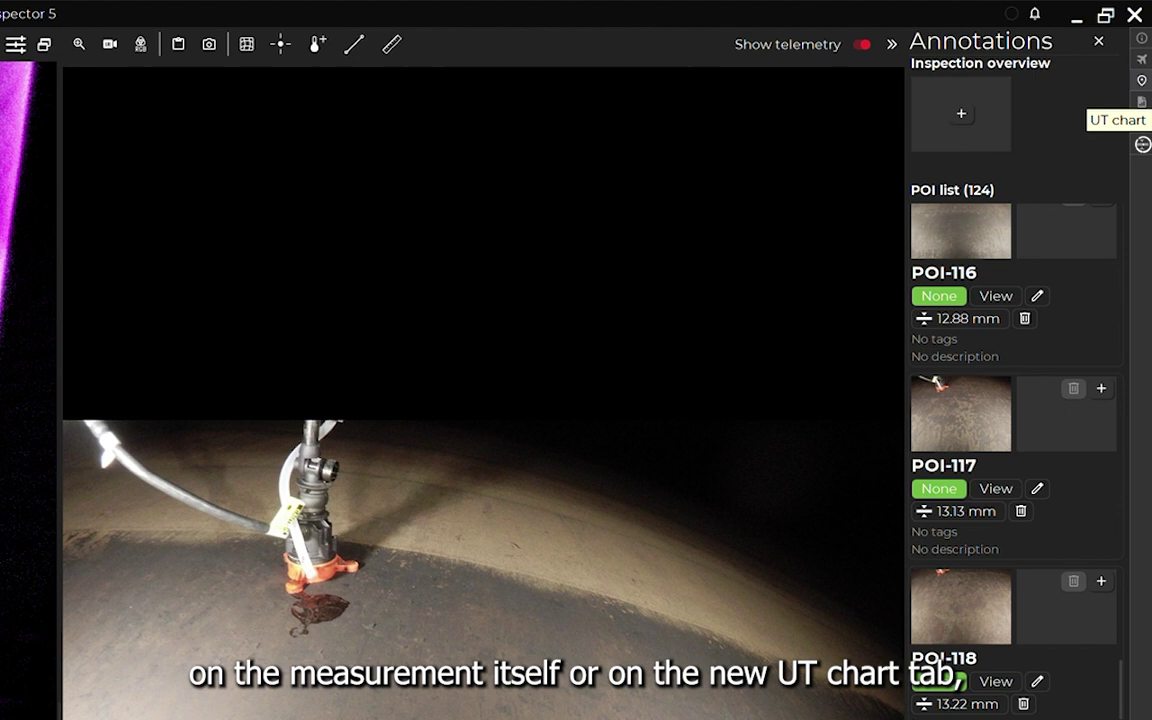
pyautogui.click(1141, 143)
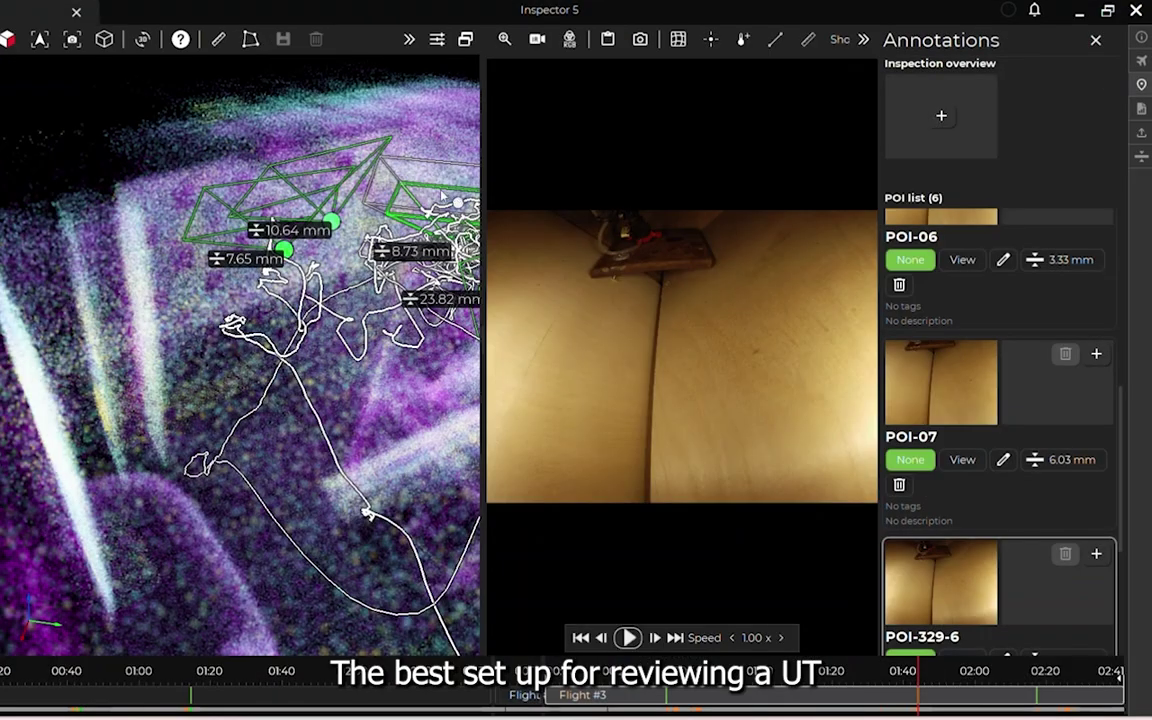
# Replace the annotations with a separate UT chart window and arrange both windows side by side, giving the 3D viewer more width
pyautogui.click(1141, 84)
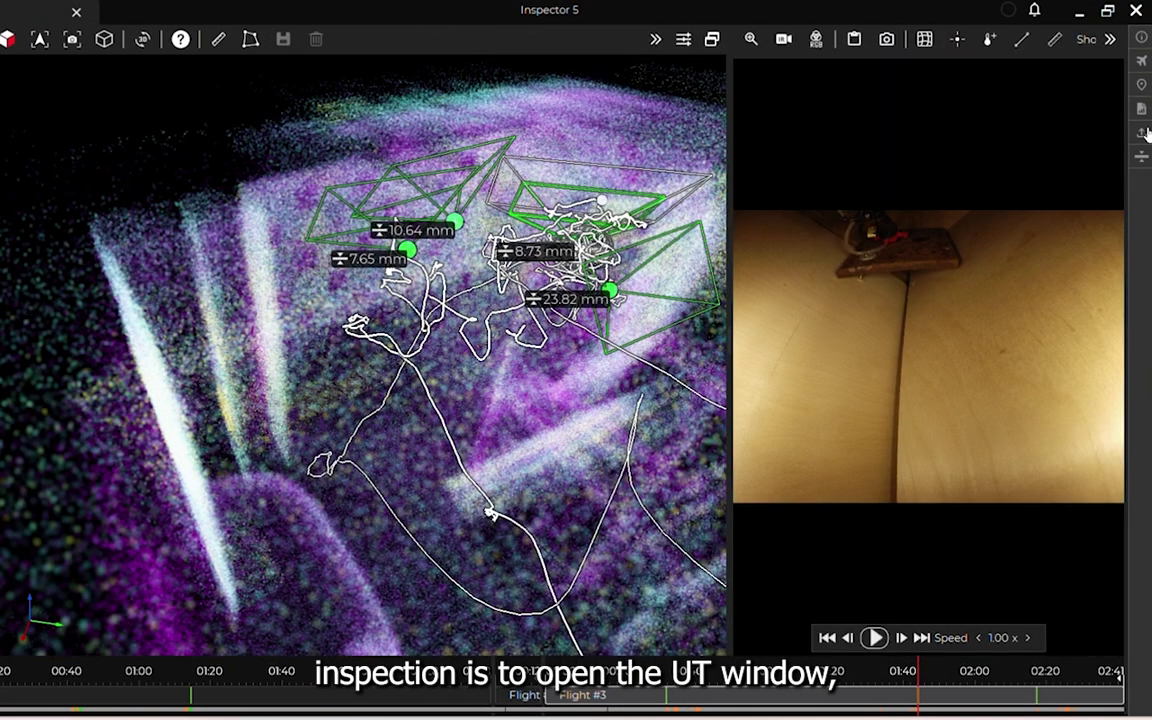
pyautogui.click(1141, 160)
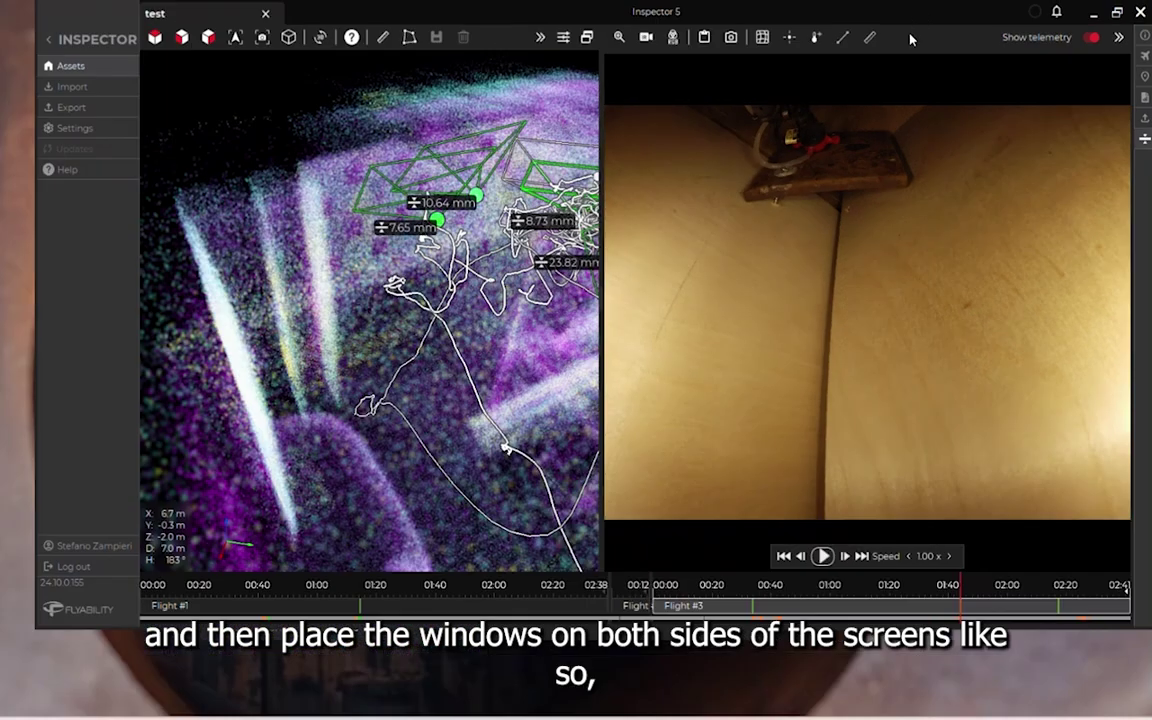
pyautogui.moveTo(818, 30); pyautogui.dragTo(0, 118)
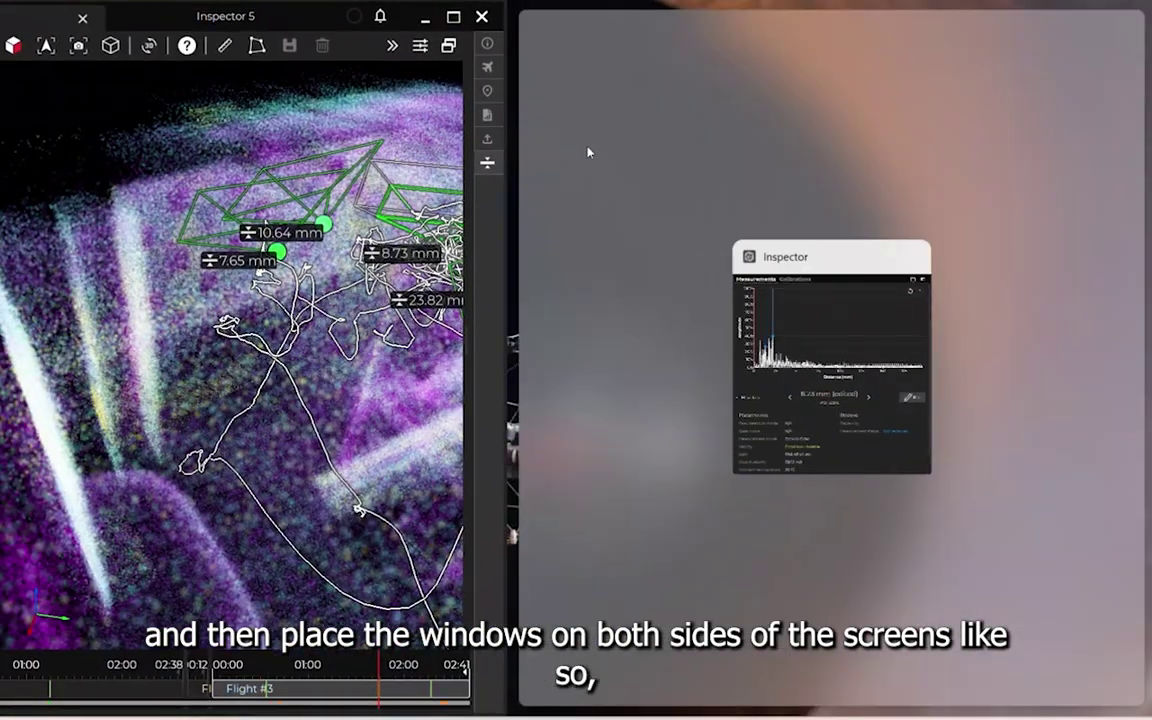
pyautogui.click(826, 362)
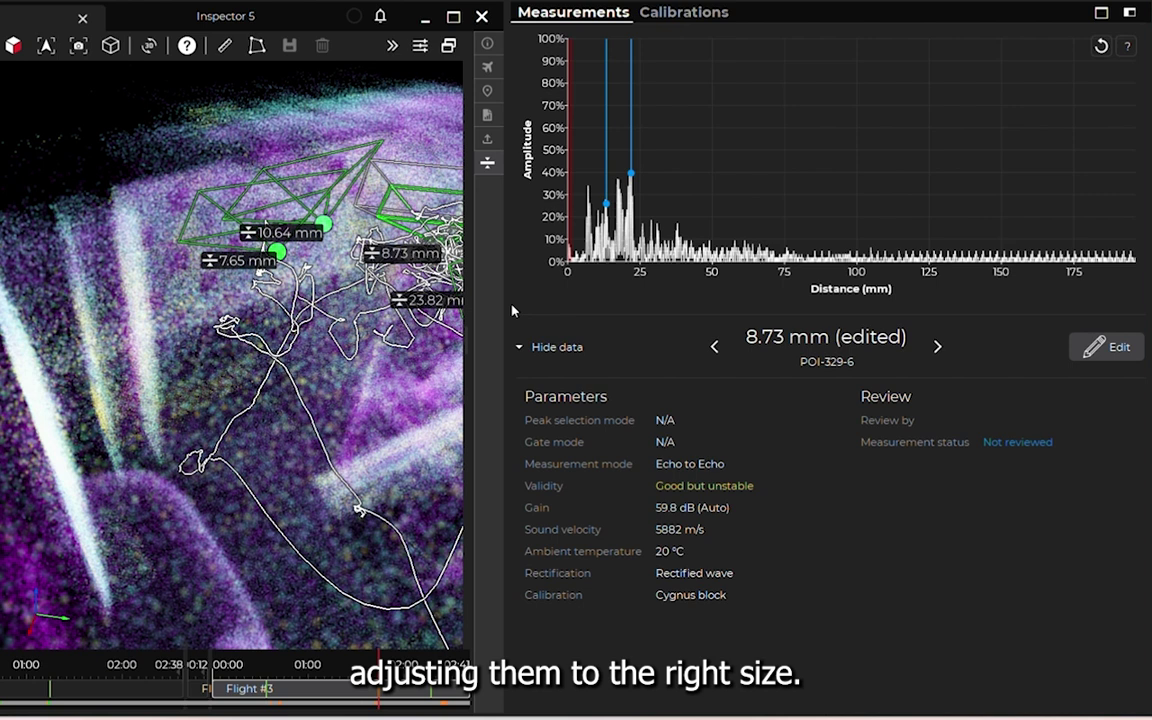
pyautogui.moveTo(505, 303); pyautogui.dragTo(591, 301)
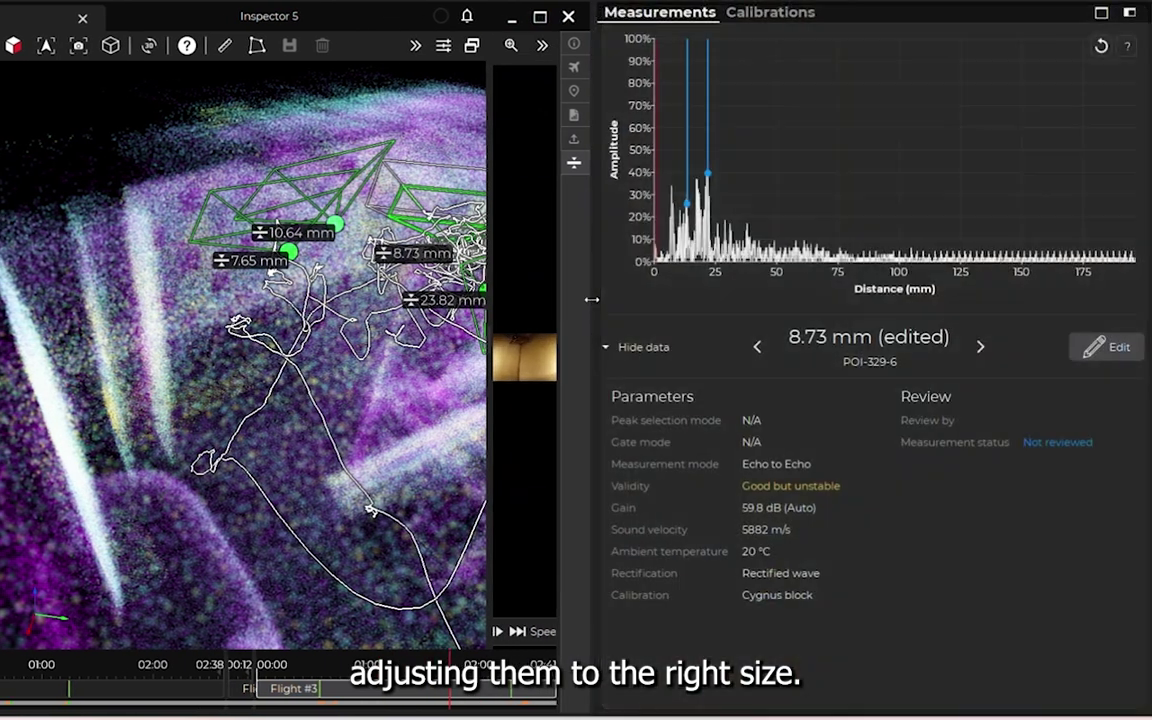
pyautogui.moveTo(488, 318); pyautogui.dragTo(548, 341)
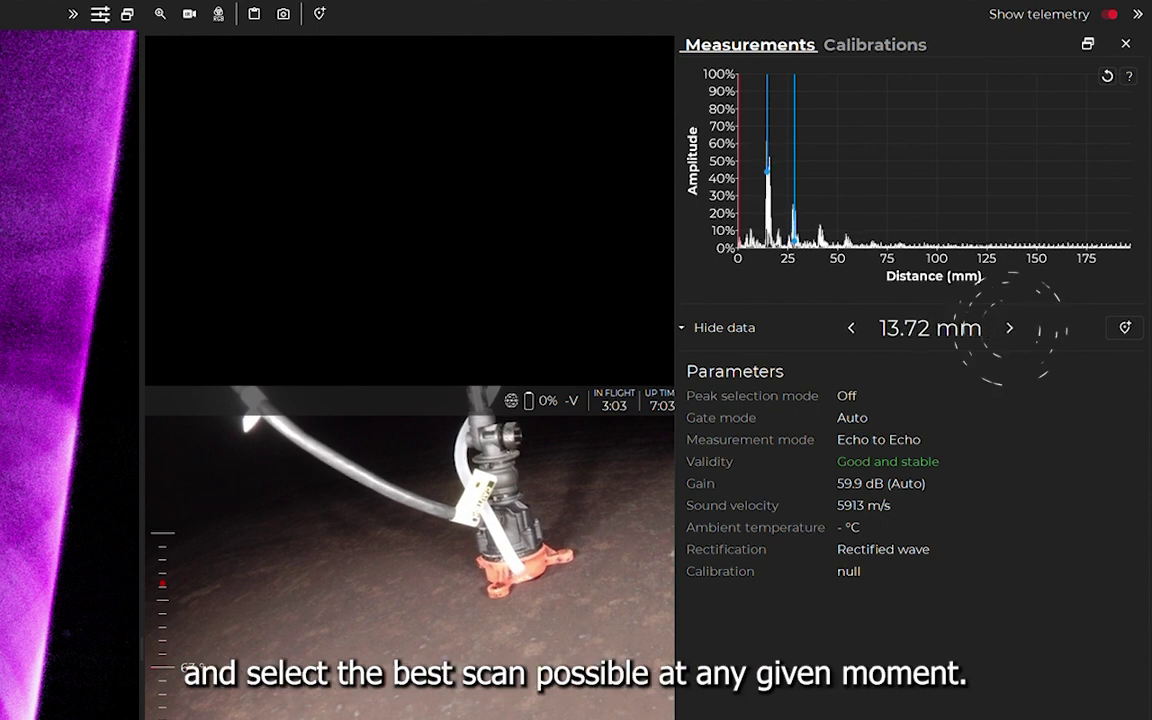
# Replace the mistaken POI on the Flight #9 timeline with a new POI created from the next scan, the 13.77 mm measurement
pyautogui.click(1009, 328)
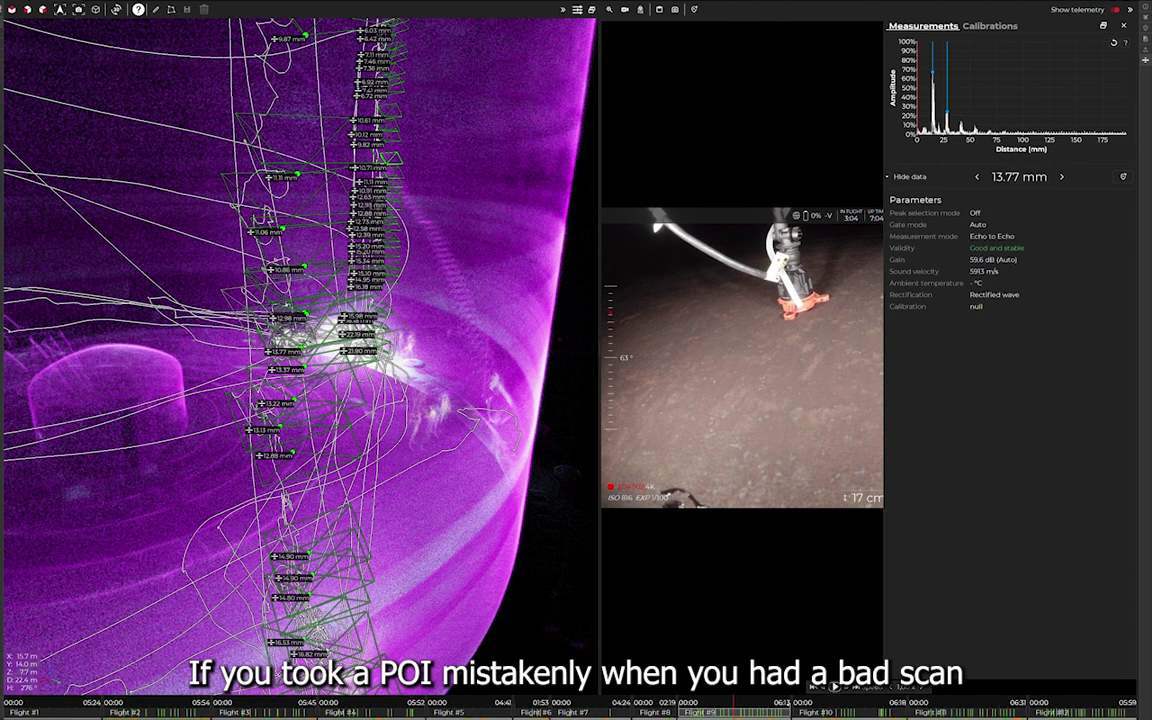
pyautogui.moveTo(728, 702)
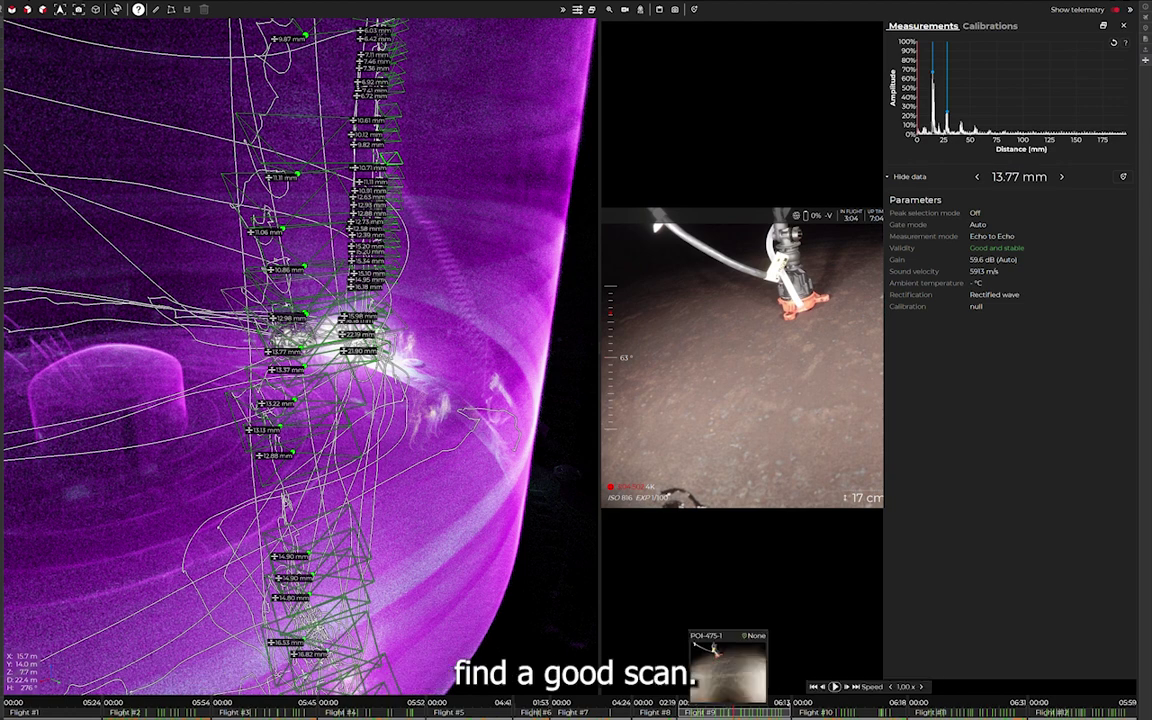
pyautogui.rightClick(729, 706)
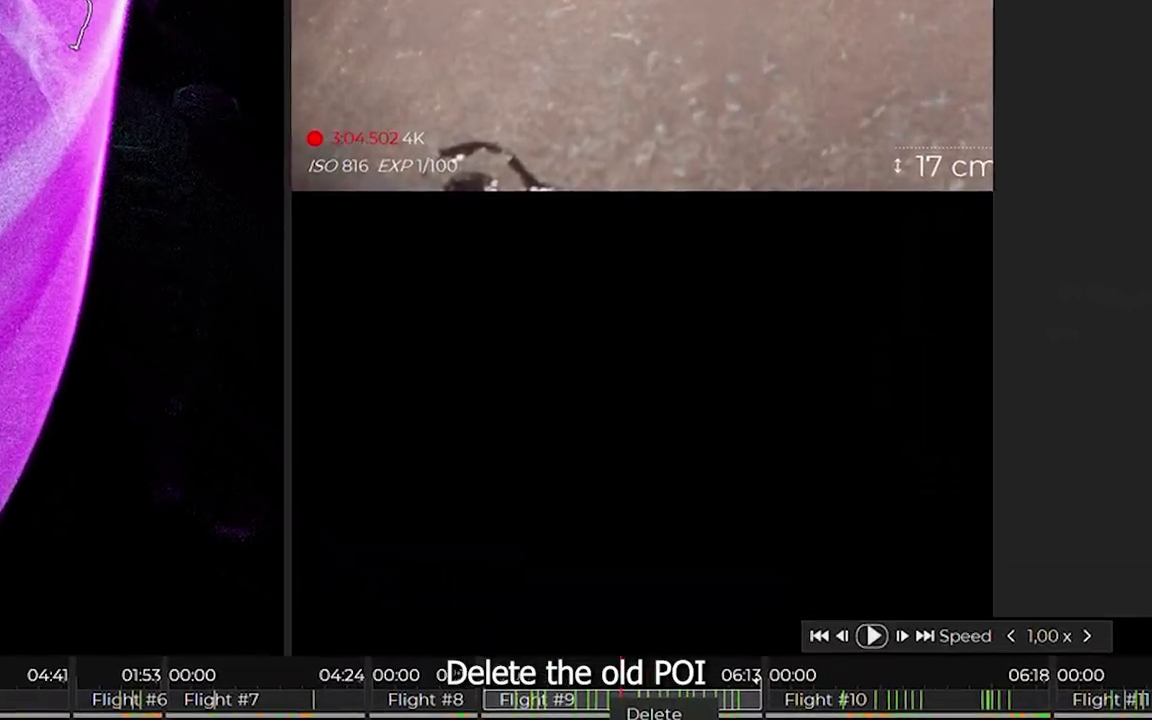
pyautogui.press('Escape')
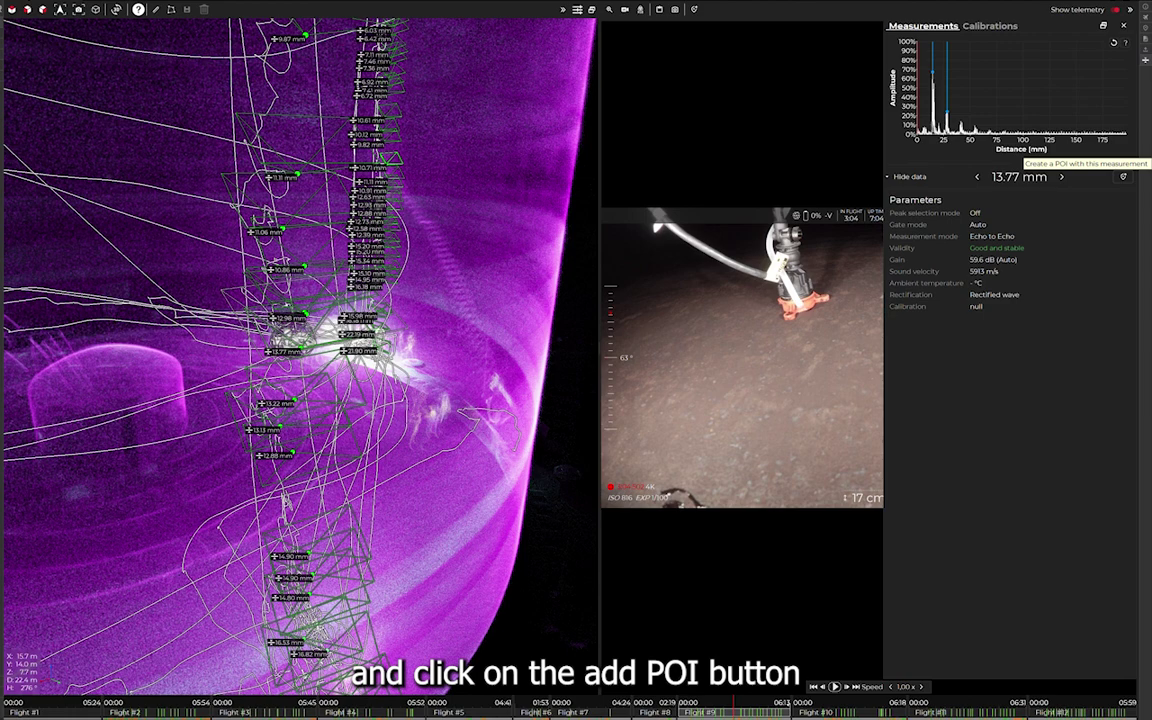
pyautogui.click(1123, 176)
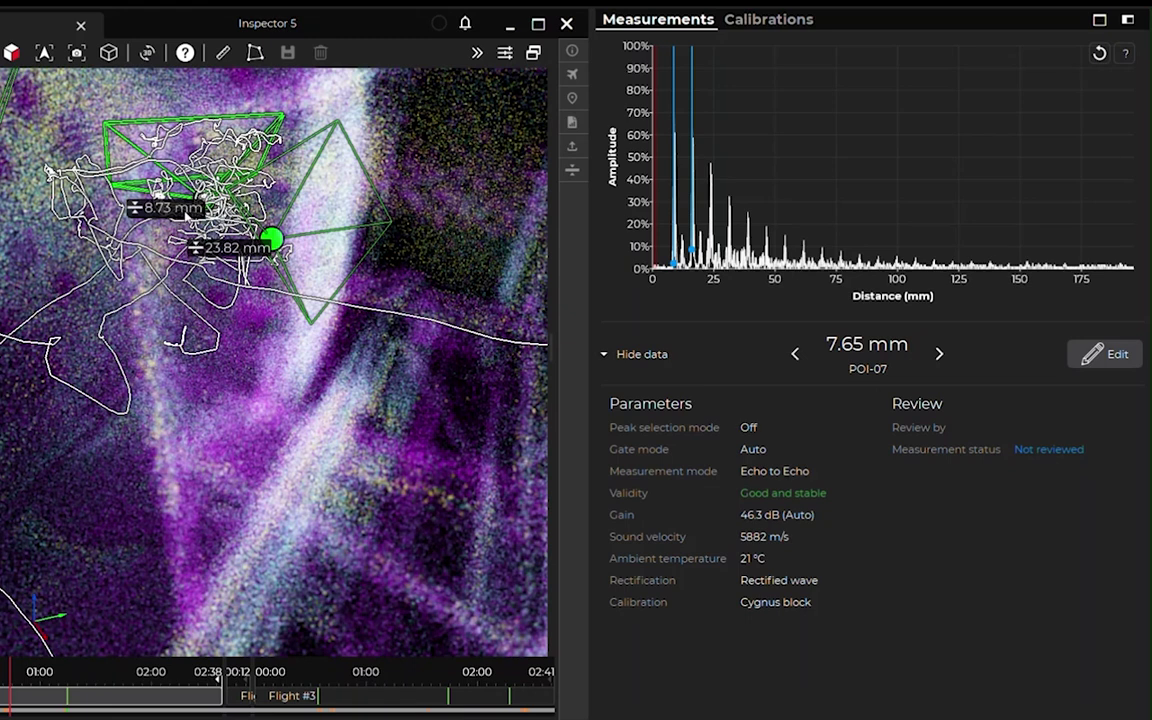
# Edit the POI-329-6 thickness measurement, moving both A-scan peak markers to earlier echoes so the thickness becomes 10.69 mm
pyautogui.click(186, 213)
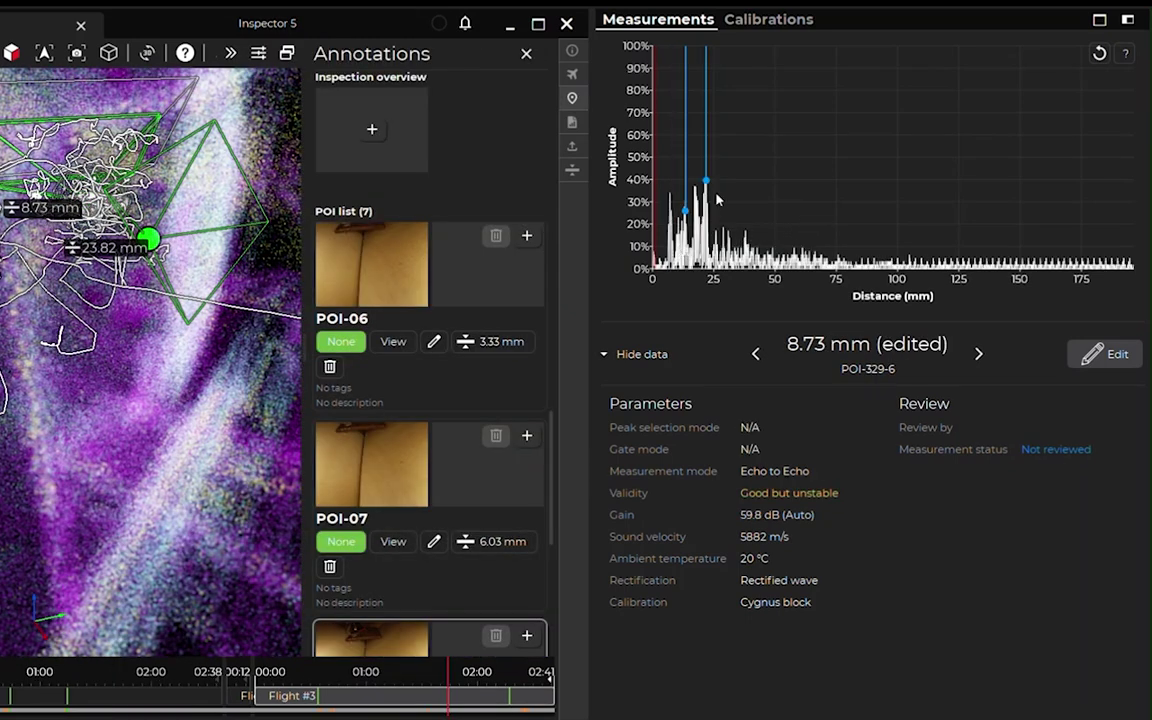
pyautogui.click(1108, 357)
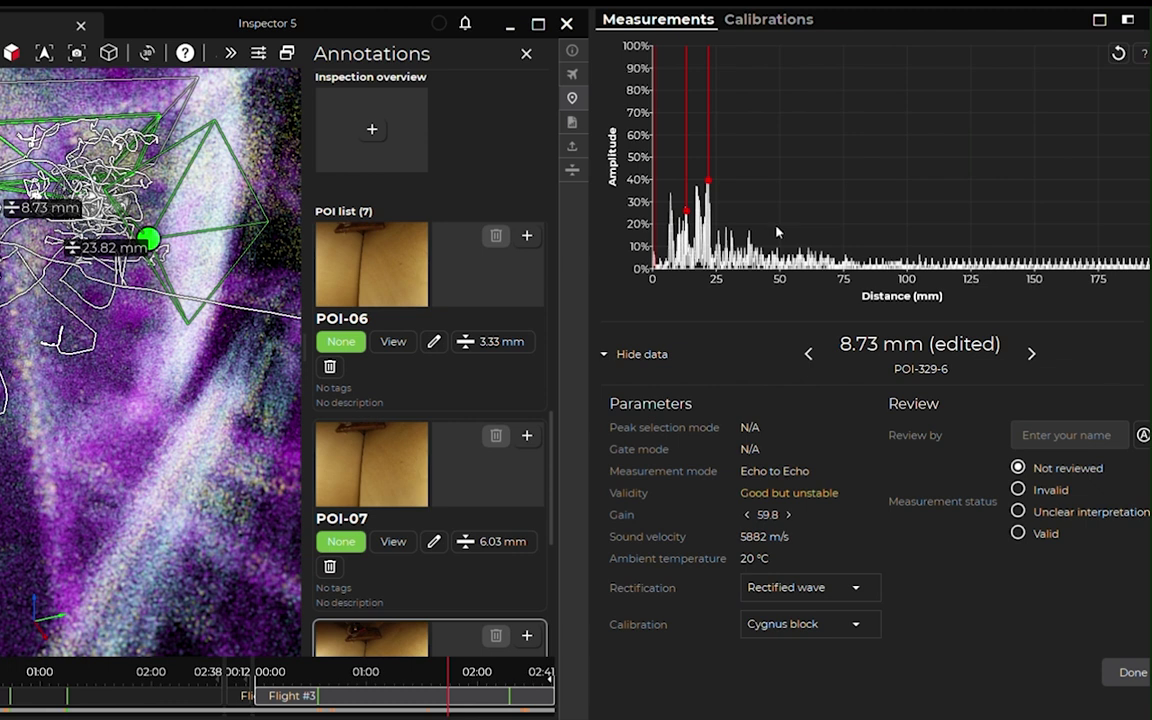
pyautogui.scroll(5, 777, 232)
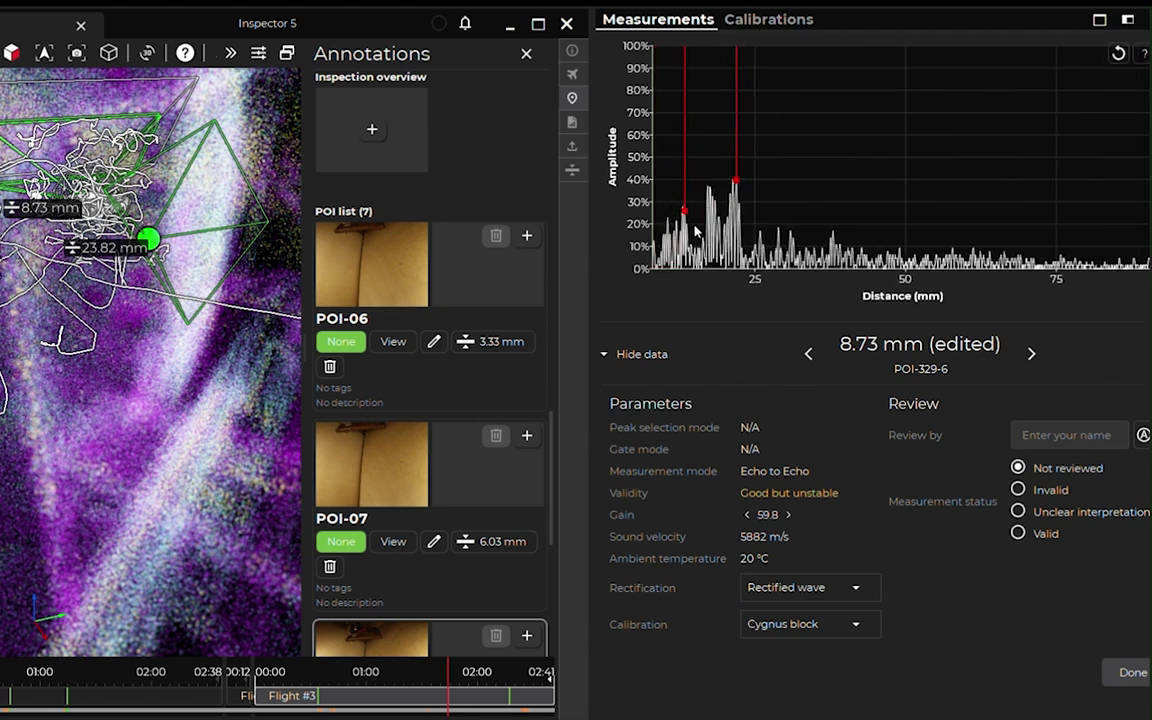
pyautogui.scroll(4, 695, 232)
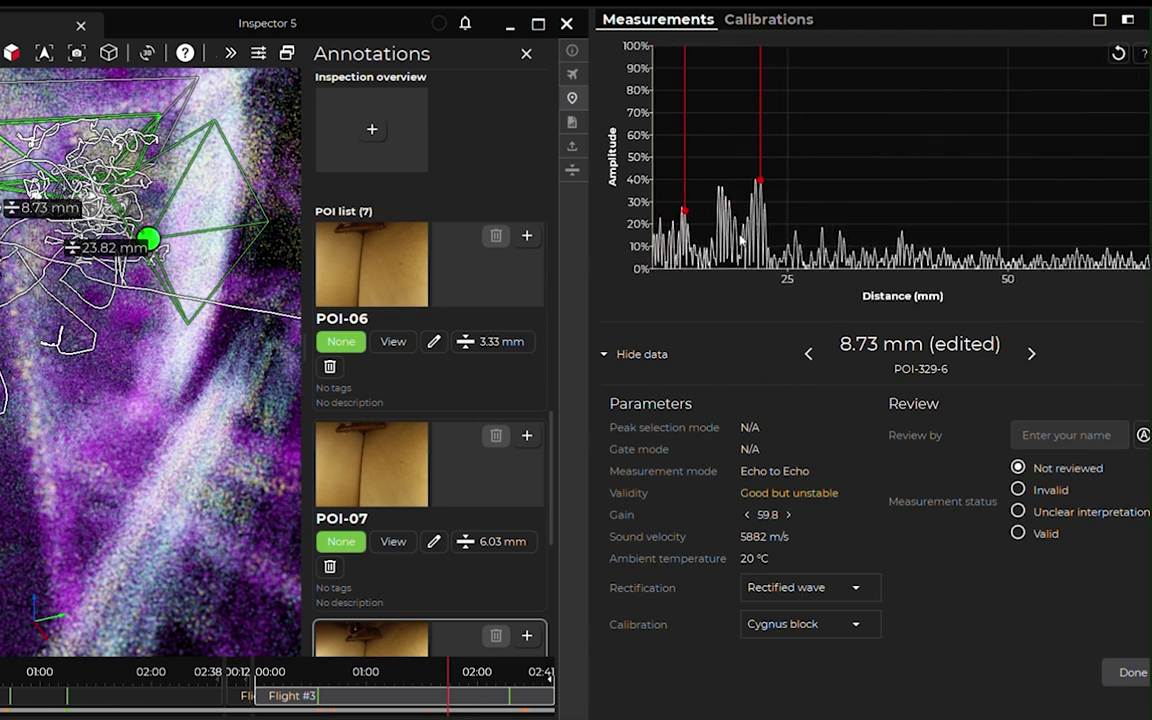
pyautogui.moveTo(741, 238); pyautogui.dragTo(753, 237)
pyautogui.moveTo(777, 190)
pyautogui.mouseDown()
pyautogui.moveTo(665, 195)
pyautogui.moveTo(774, 192)
pyautogui.mouseUp()
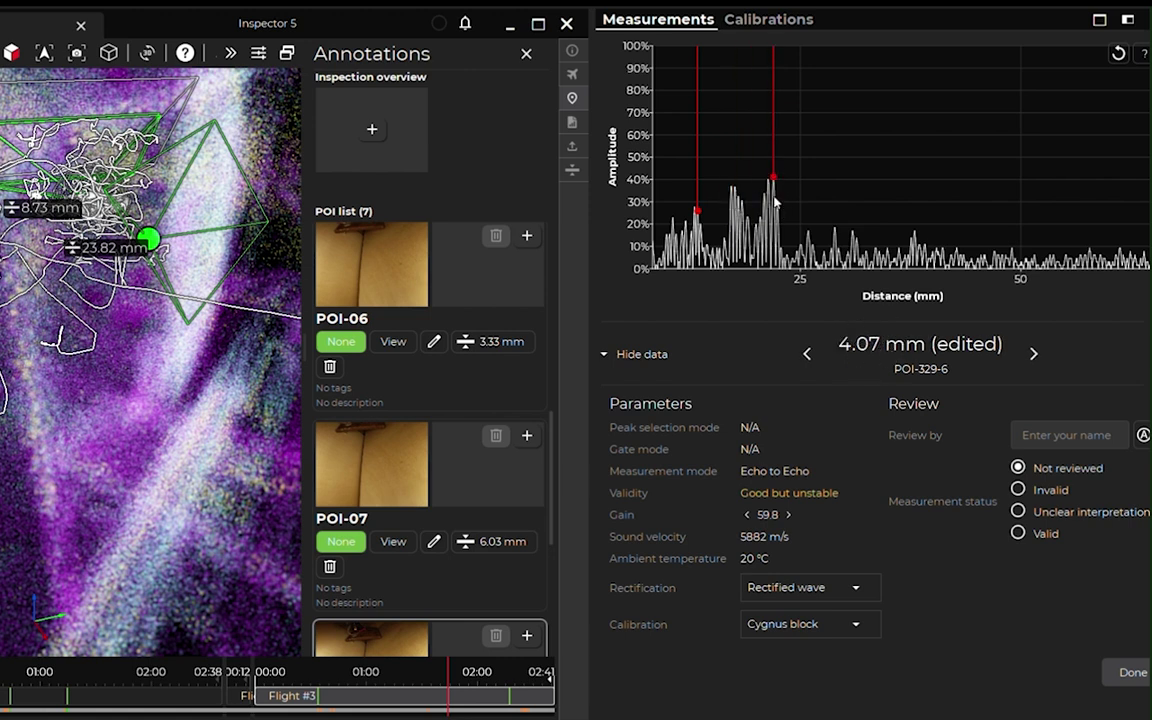
pyautogui.moveTo(699, 215)
pyautogui.mouseDown()
pyautogui.moveTo(734, 198)
pyautogui.moveTo(670, 210)
pyautogui.mouseUp()
pyautogui.scroll(-3, 764, 220)
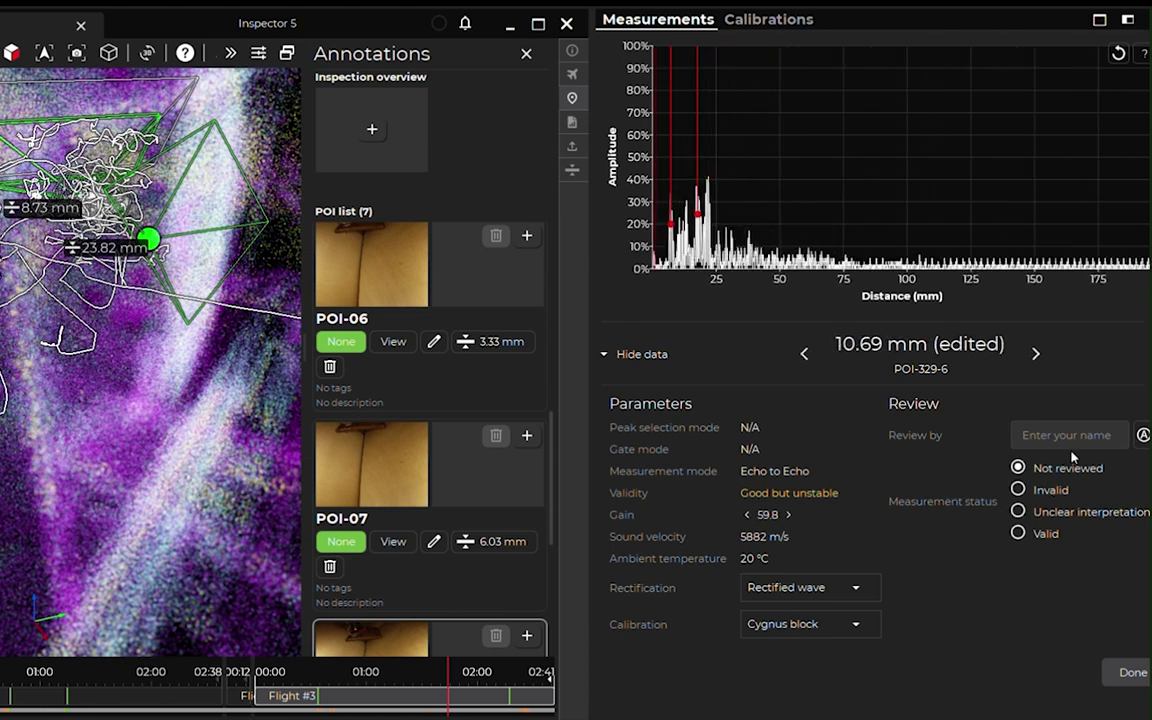
# Fill in the reviewer's name with the status Unclear interpretation, and set the measurement's gain to 65.0 dB
pyautogui.click(1143, 437)
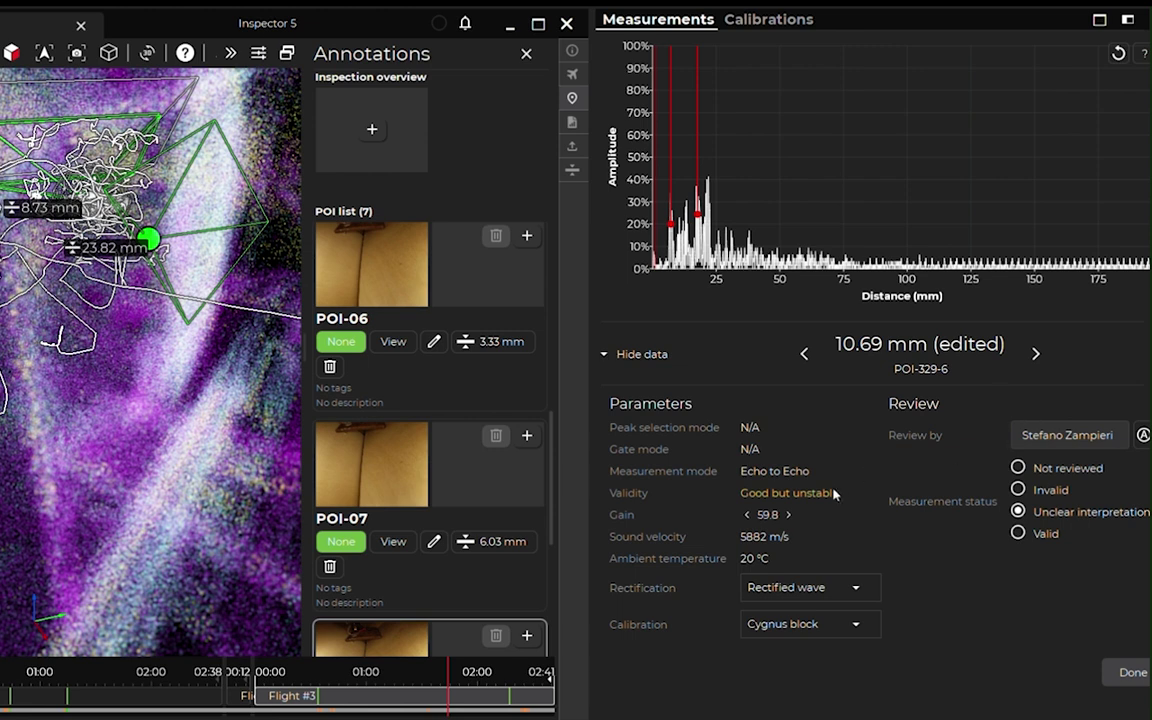
pyautogui.click(788, 516)
pyautogui.click(788, 516)
pyautogui.click(788, 516)
pyautogui.click(789, 516)
pyautogui.click(789, 516)
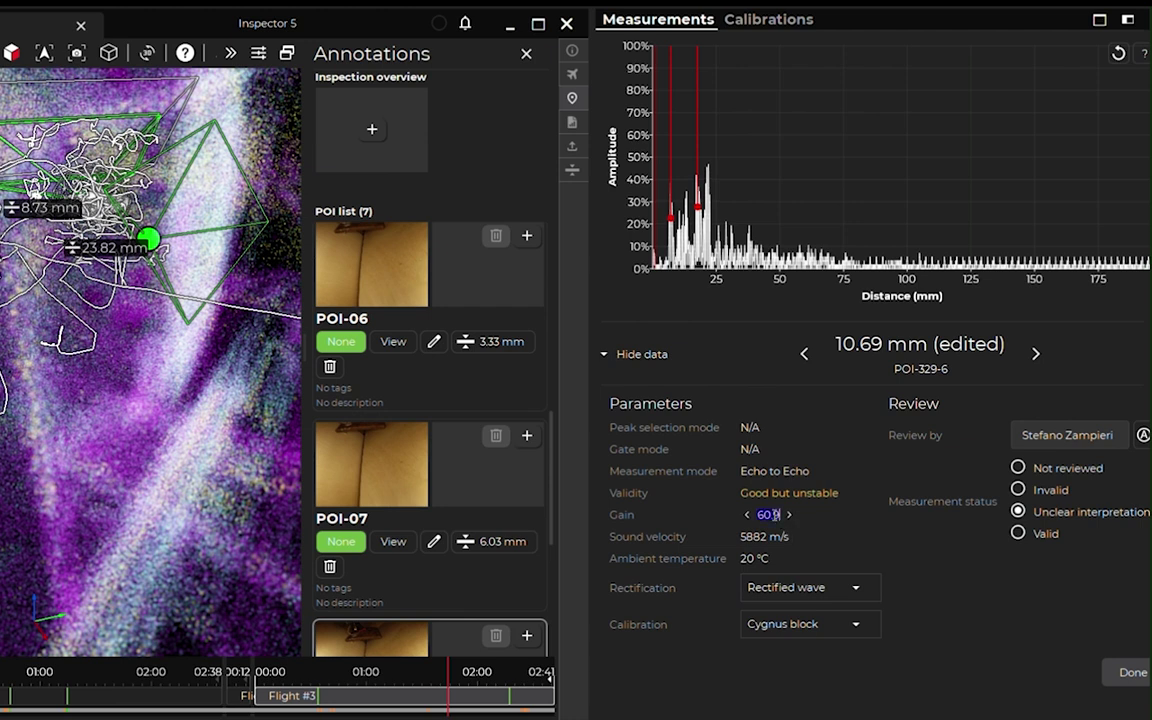
pyautogui.write('65.0')
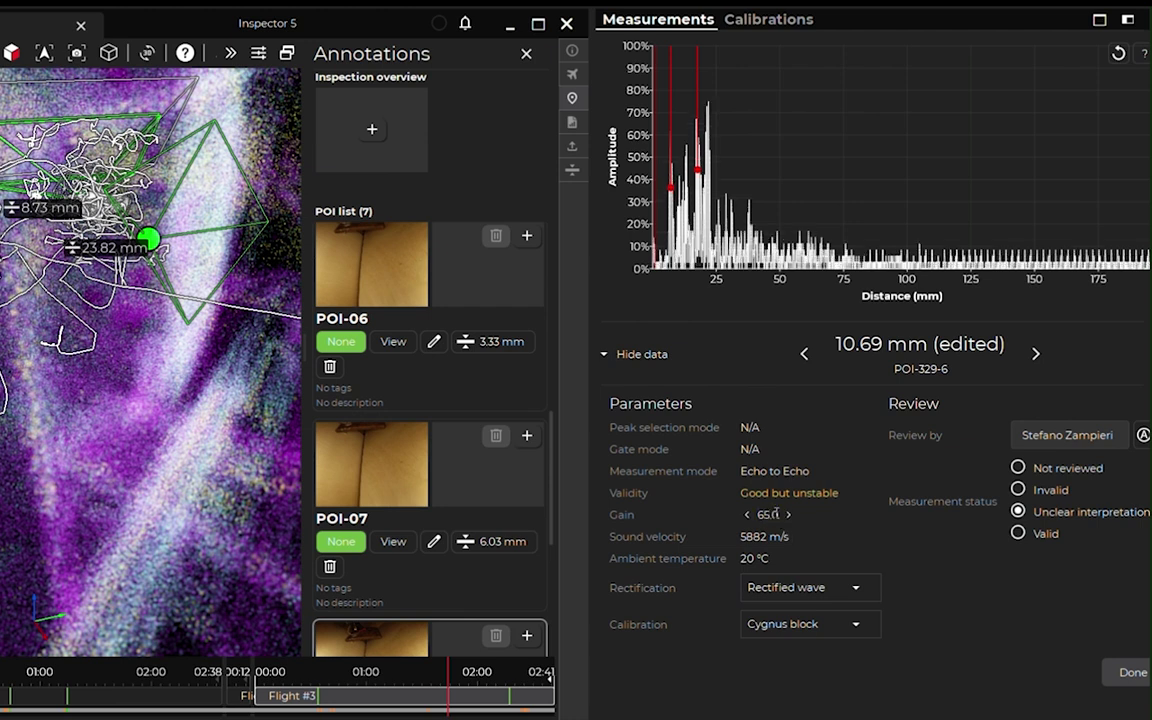
# Try the Full wave, Positive half-wave and Negative half-wave rectifications on the A-scan, and return to Rectified wave
pyautogui.click(805, 588)
pyautogui.click(829, 641)
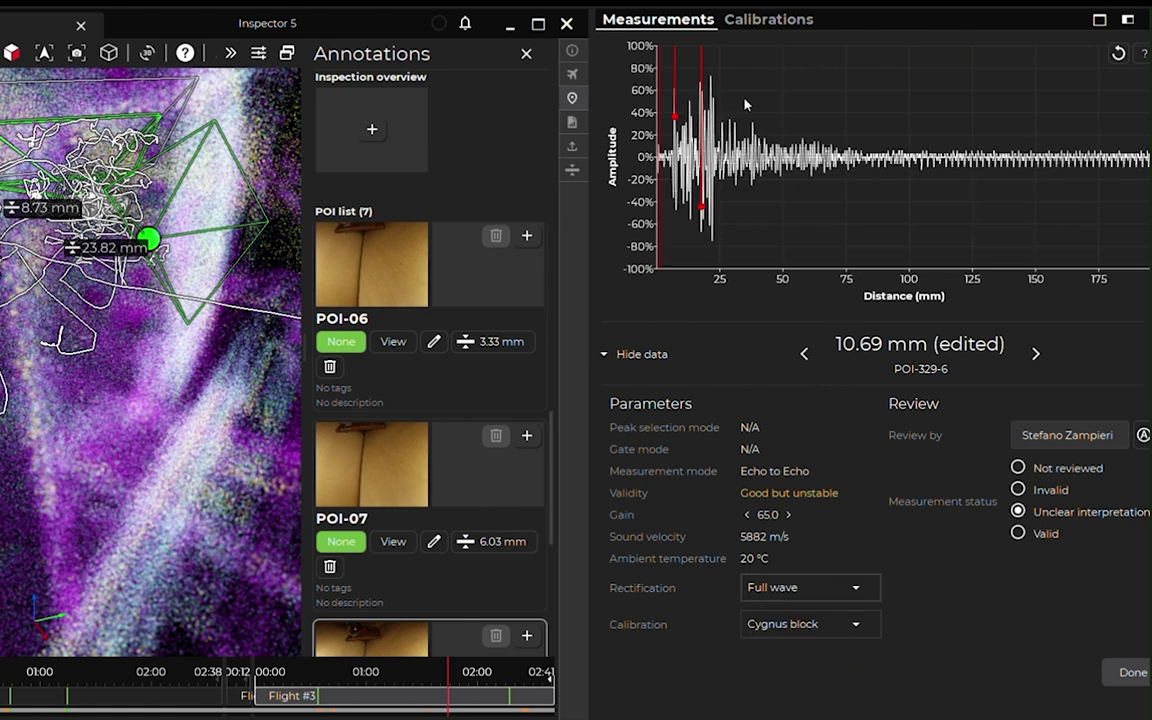
pyautogui.click(826, 592)
pyautogui.click(797, 667)
pyautogui.click(826, 588)
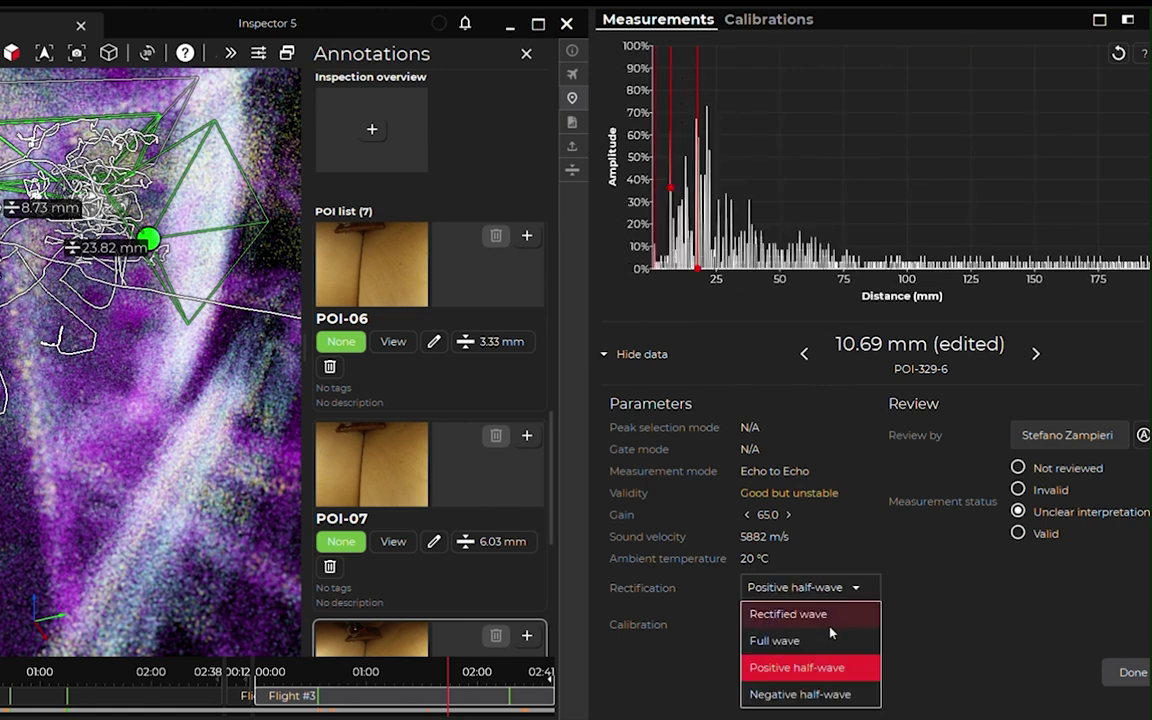
pyautogui.click(830, 694)
pyautogui.click(835, 592)
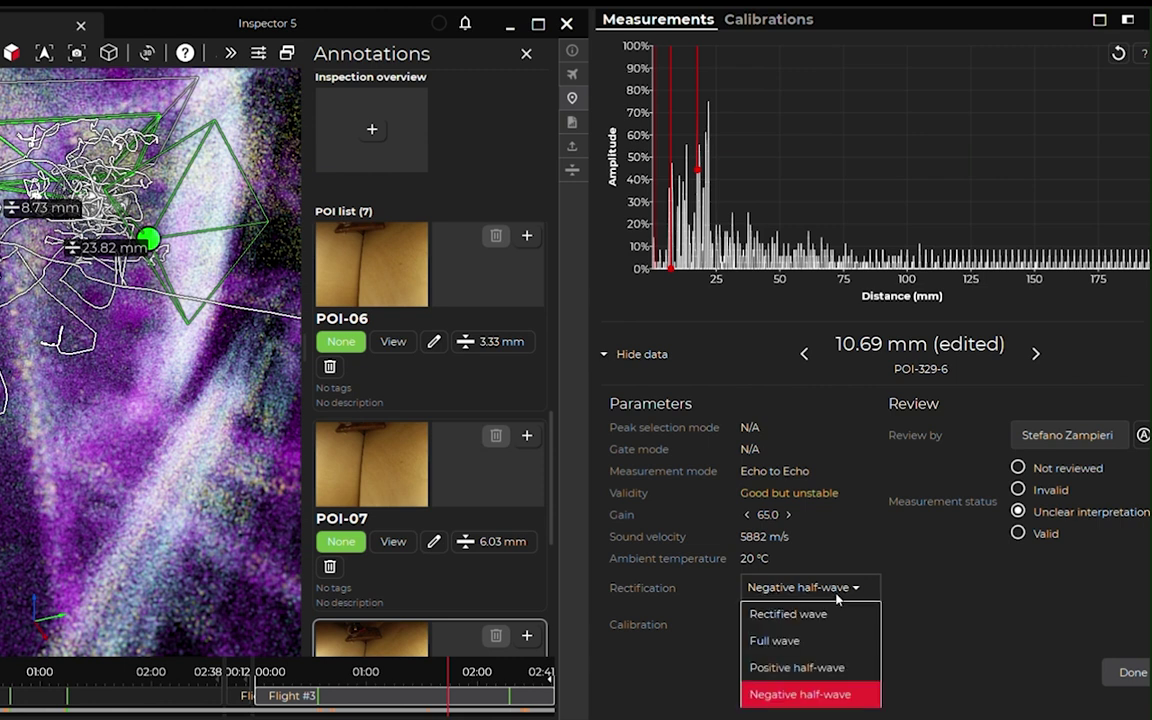
pyautogui.click(812, 541)
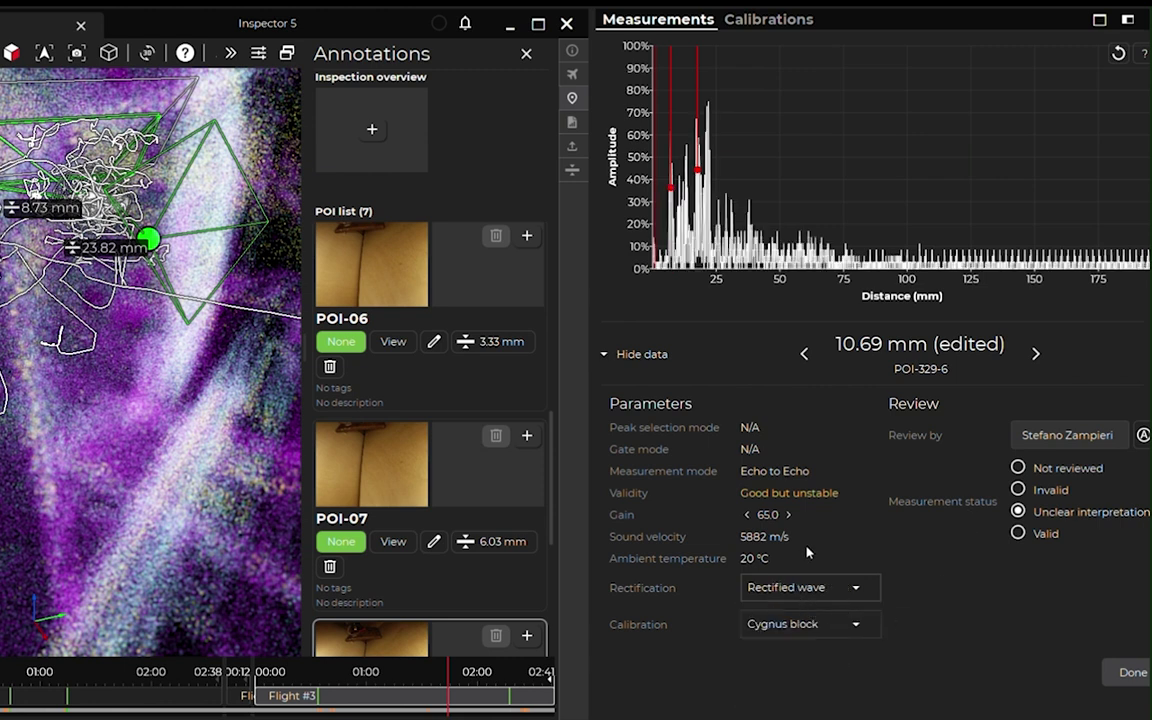
# Try the Manual calibration for the measurement and switch back to Cygnus block
pyautogui.click(818, 628)
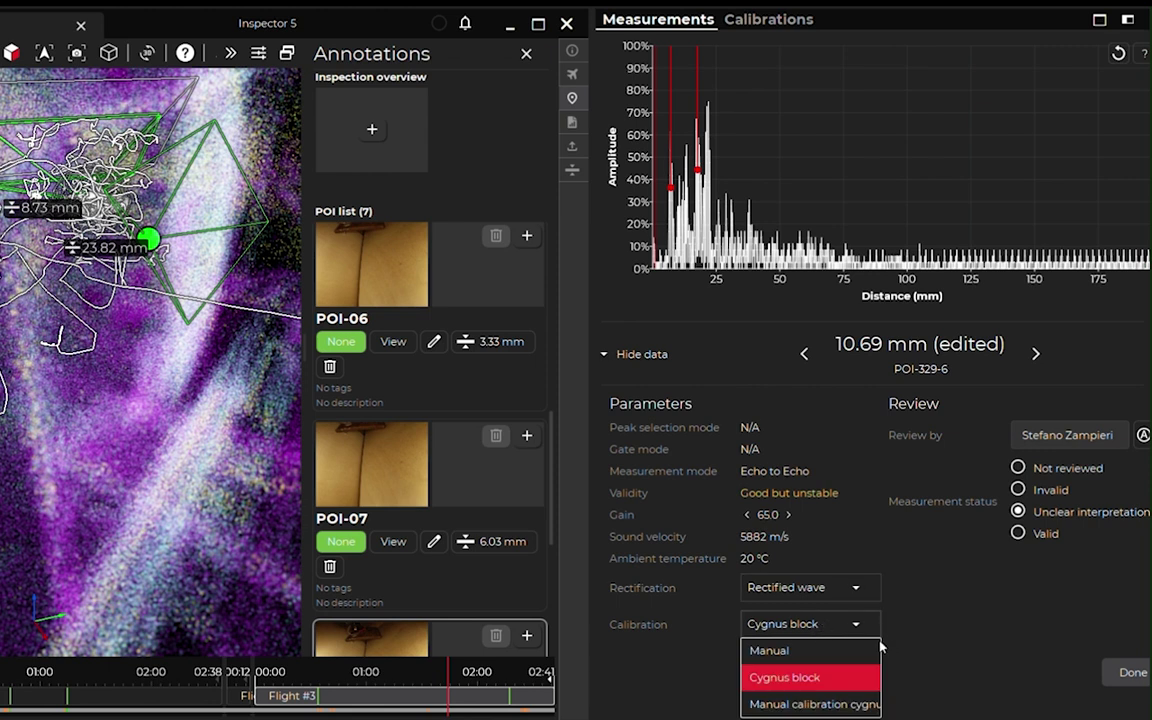
pyautogui.click(782, 652)
pyautogui.click(785, 625)
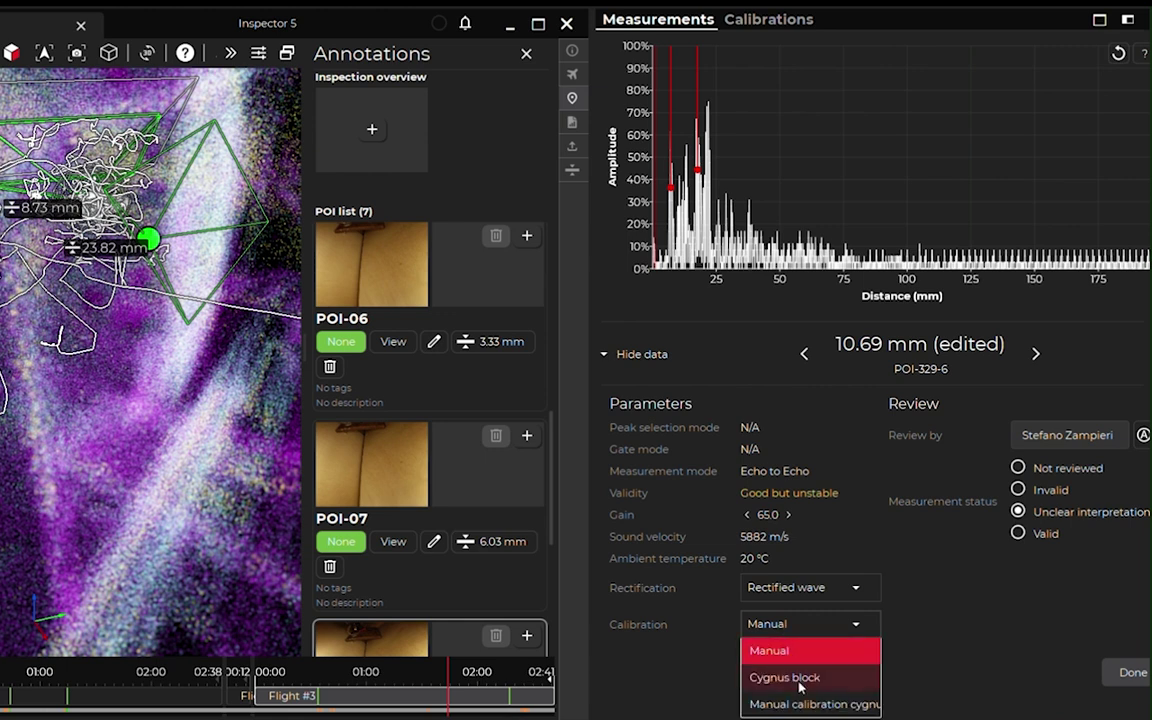
pyautogui.click(790, 675)
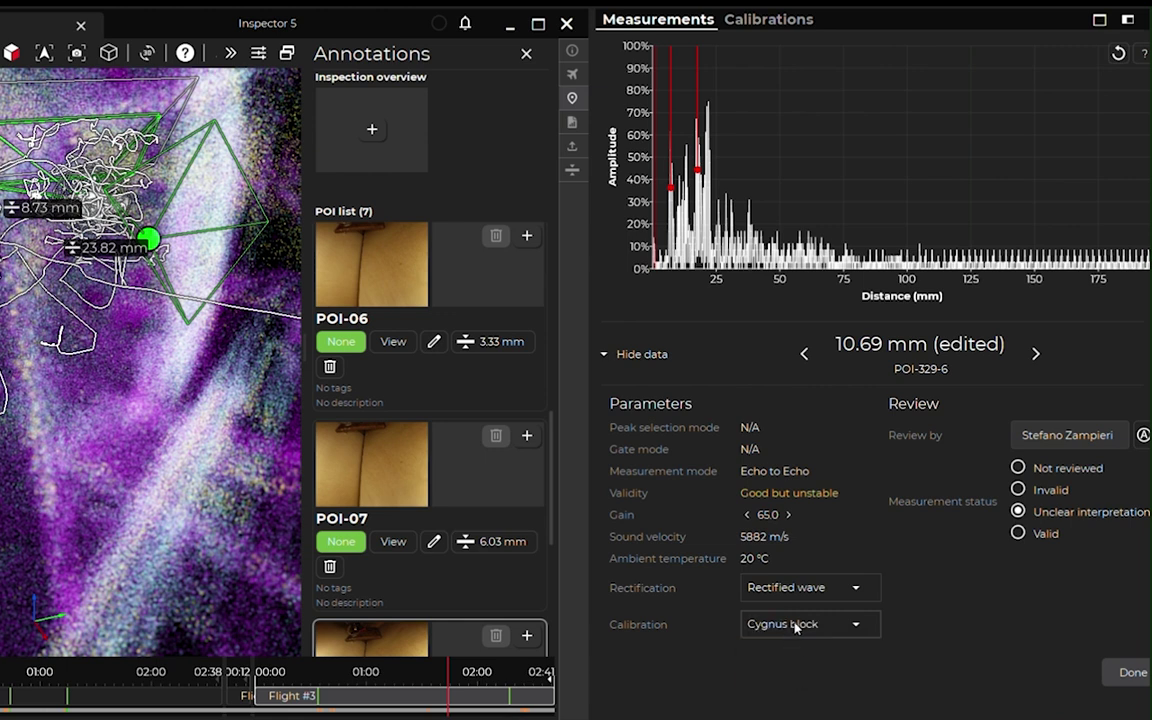
# Save the edits to the POI-329-6 measurement and review the Cygnus block calibration's A-scans and calibration information
pyautogui.click(1130, 671)
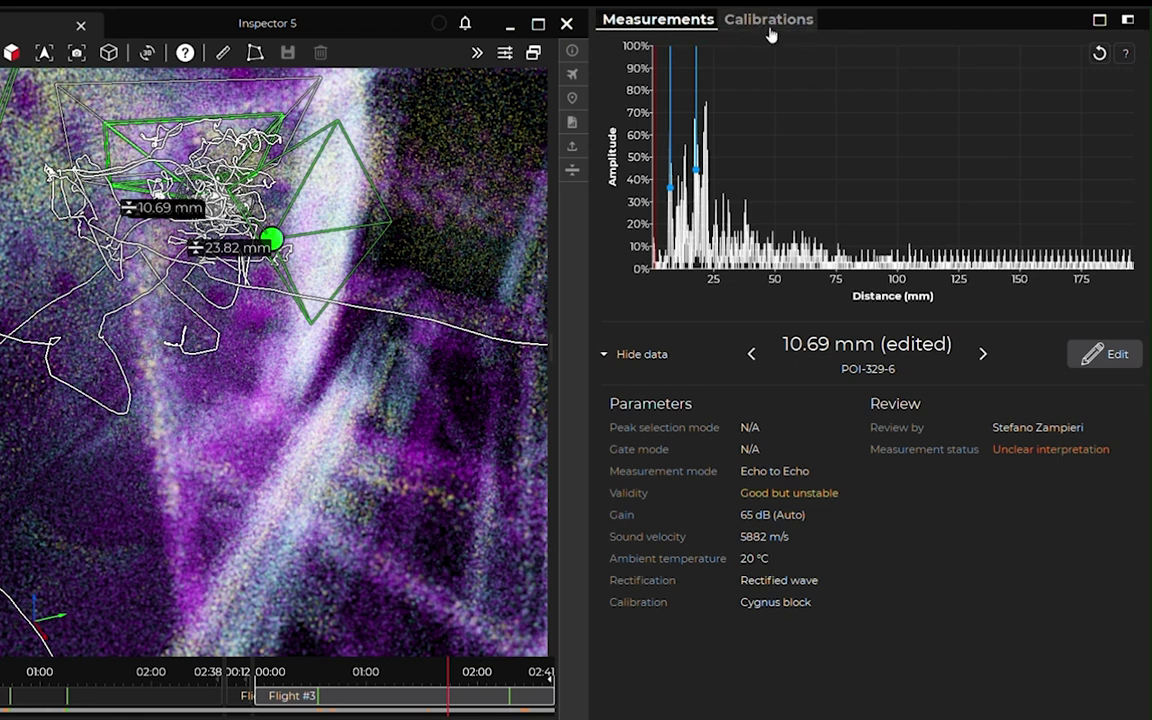
pyautogui.click(769, 22)
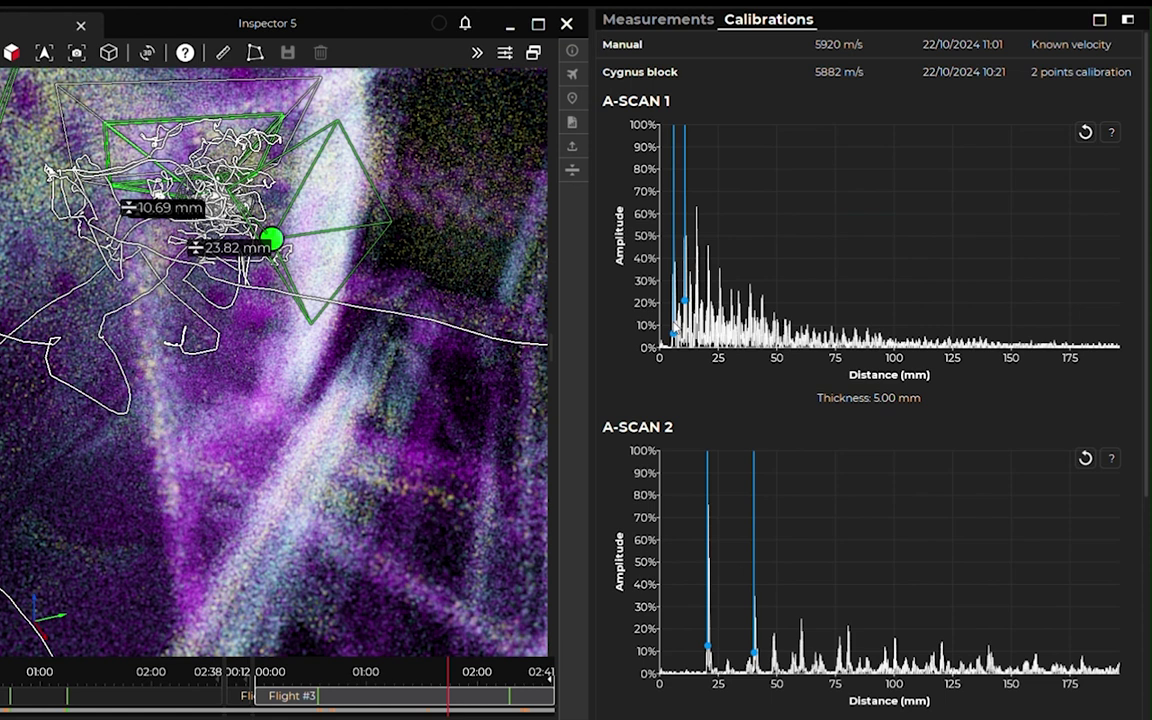
pyautogui.scroll(-5, 616, 306)
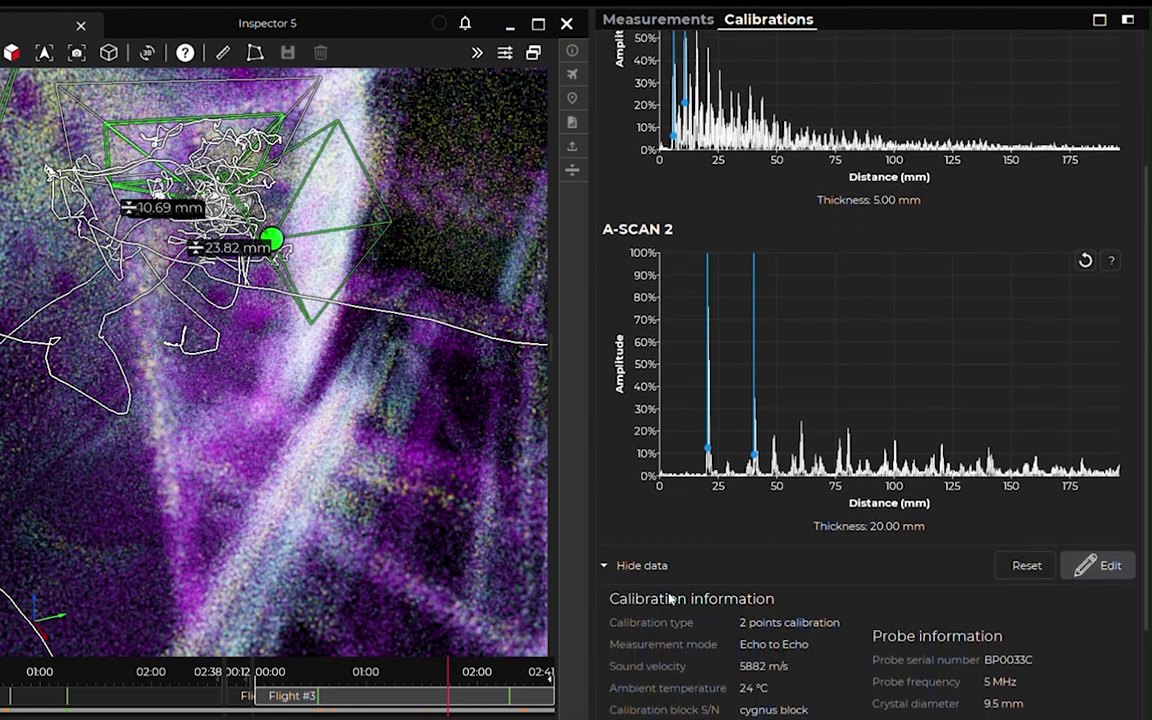
# Review the calibration and probe information of Manual calibration cygnus bloc, and return to the Cygnus block calibration's A-scans and details
pyautogui.click(648, 676)
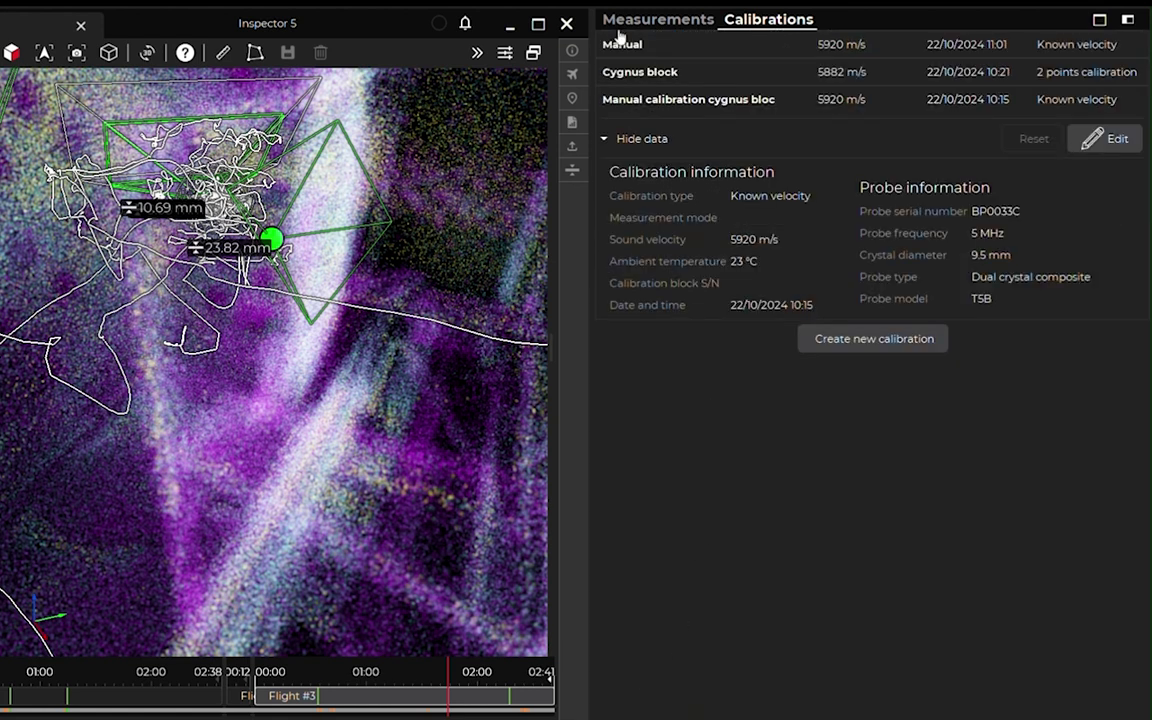
pyautogui.click(676, 82)
pyautogui.scroll(-3, 750, 334)
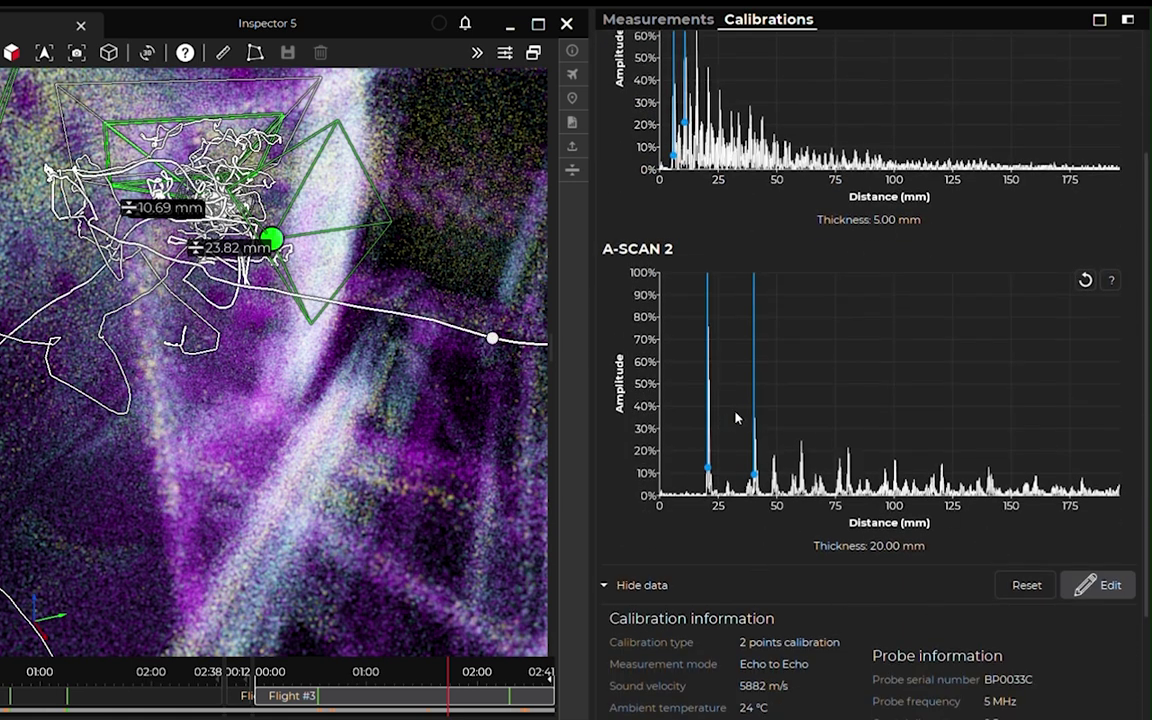
pyautogui.scroll(-3, 745, 416)
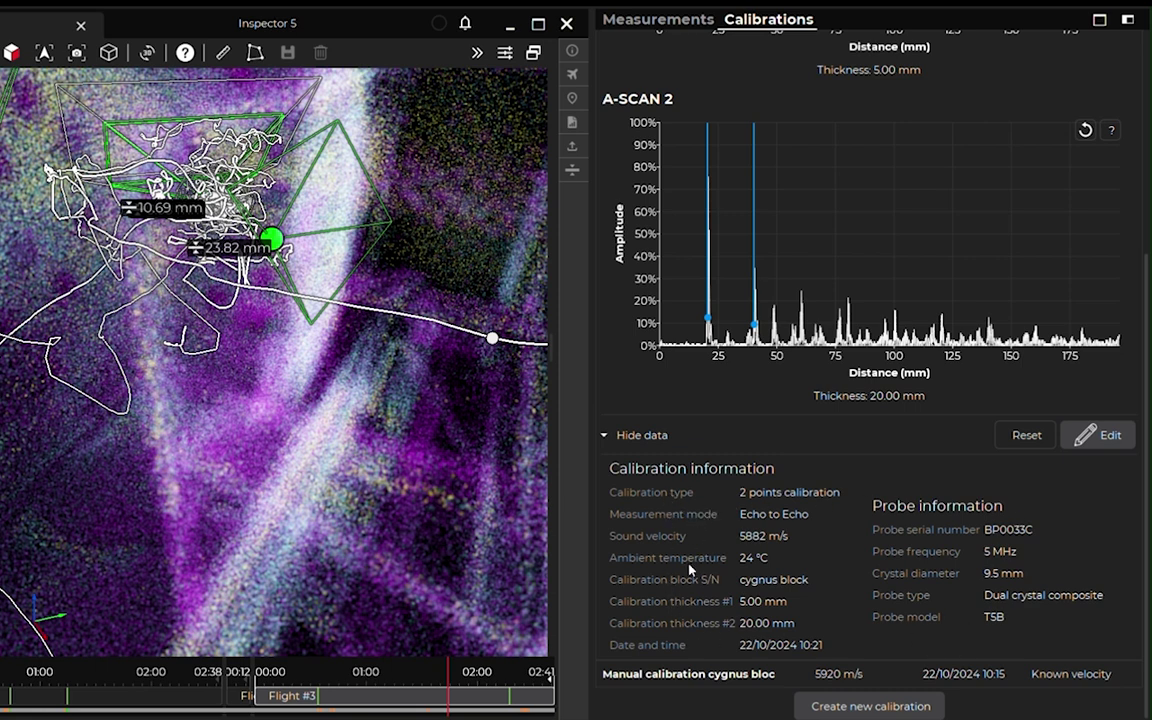
# Try a second calibration thickness of 25.00 mm for the Cygnus block calibration and apply the edit
pyautogui.click(1088, 443)
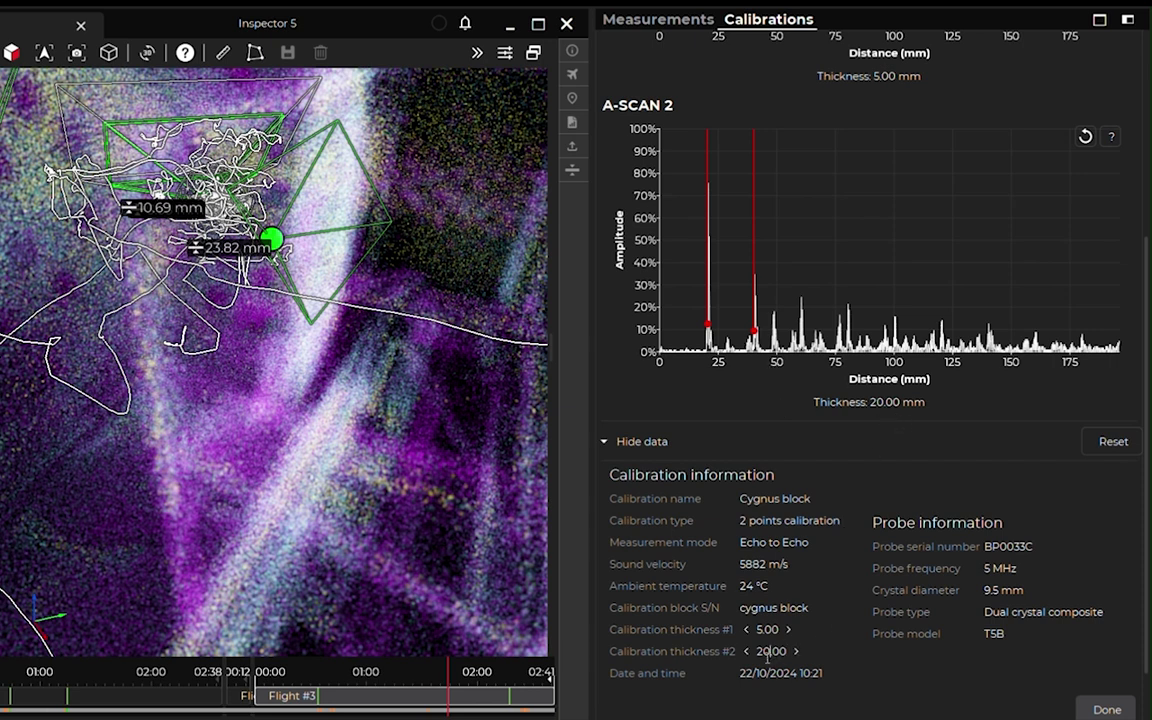
pyautogui.press('BackSpace')
pyautogui.write('5')
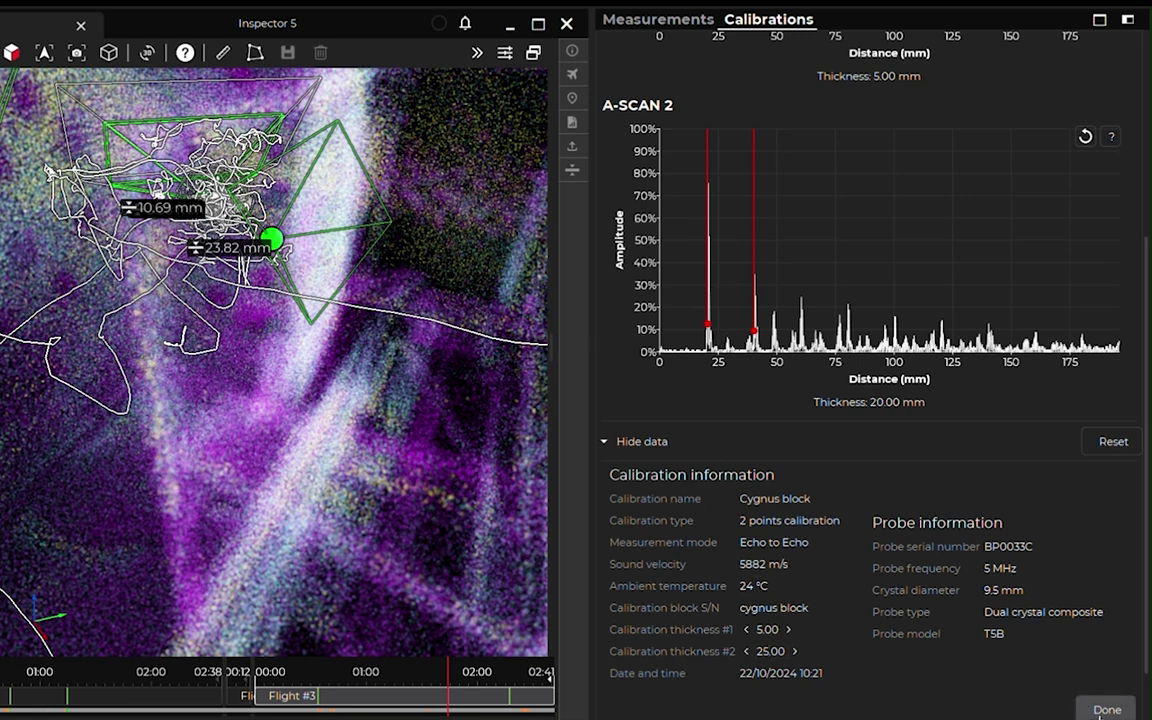
pyautogui.click(1107, 710)
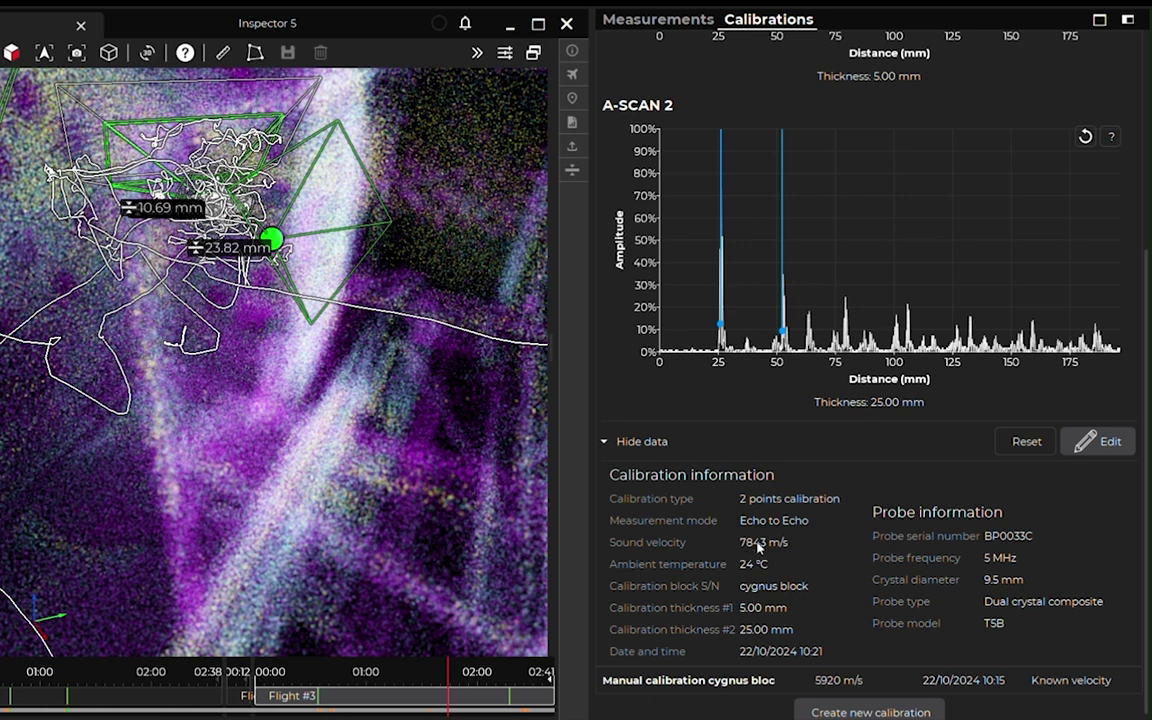
# Rename the Cygnus block calibration as Cygnus steel block 1, with block S/N 701538 and a second calibration thickness of 20.00 mm
pyautogui.scroll(3, 818, 411)
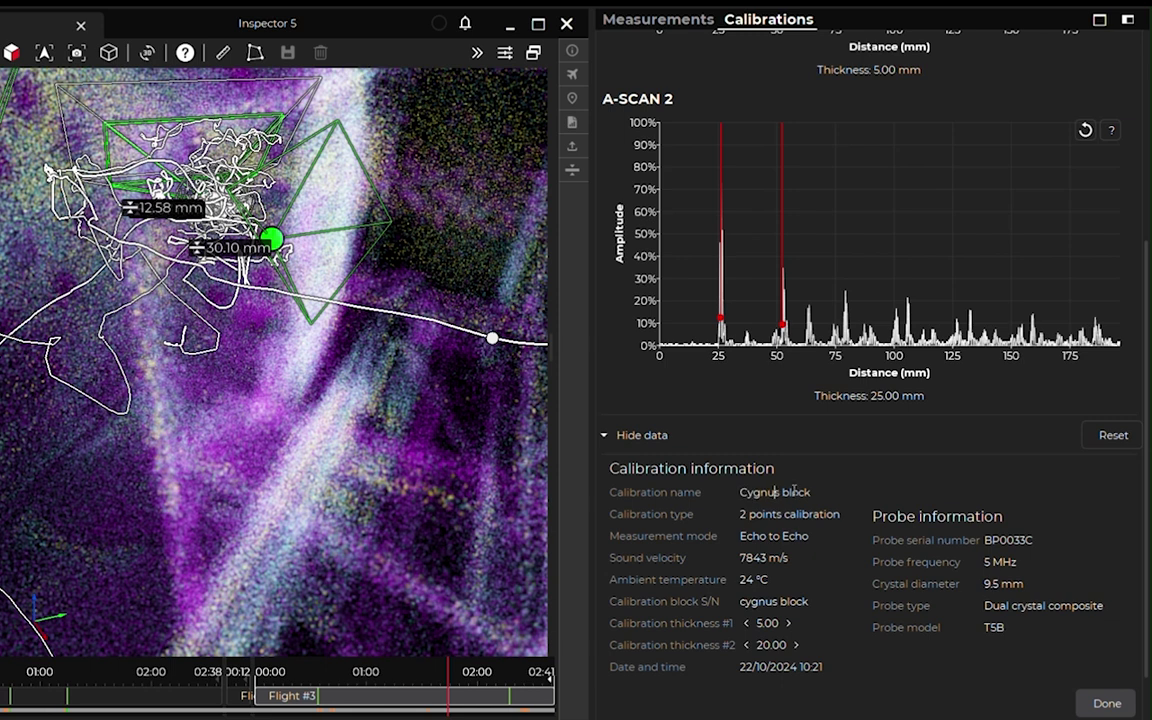
pyautogui.click(769, 492)
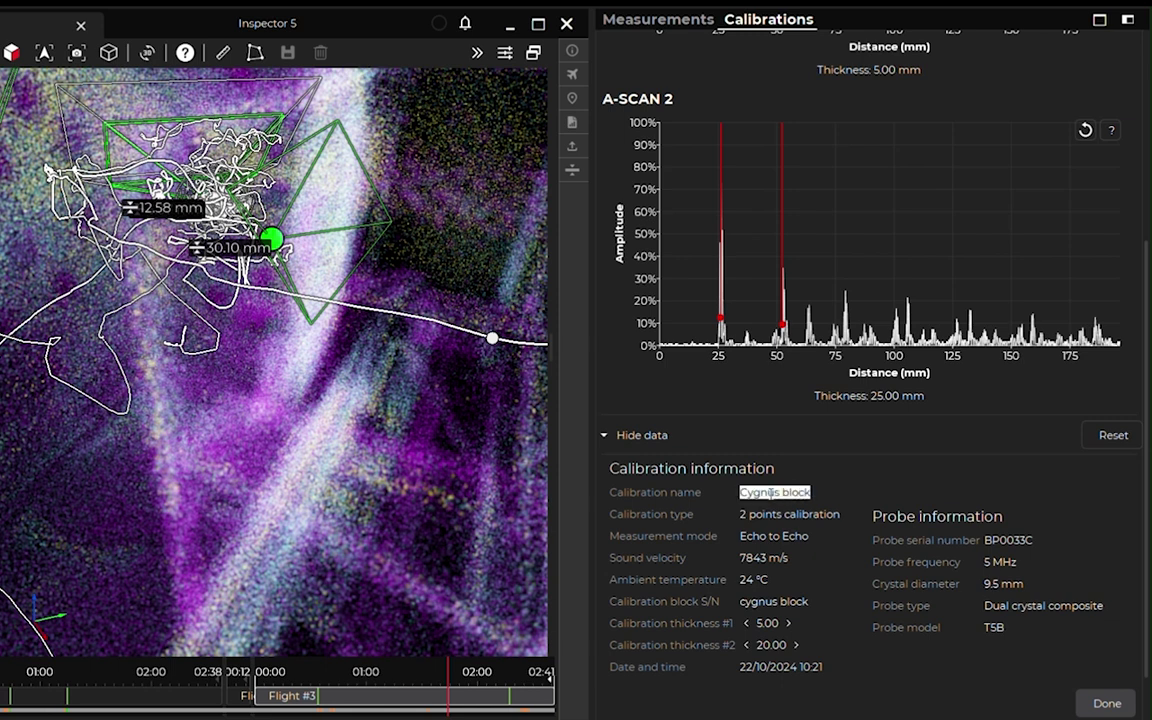
pyautogui.write('Cy')
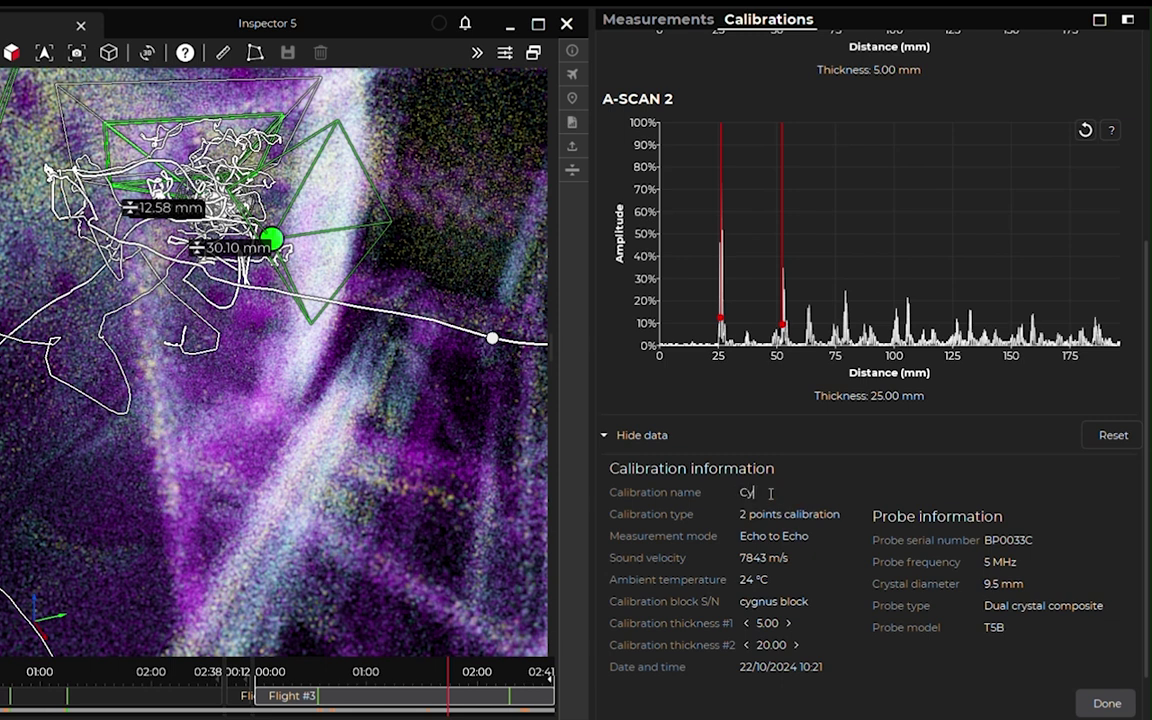
pyautogui.write('gnus steel block 1')
# Reposition the second echo marker on the calibration's A-SCAN 1 to about 10 mm and apply the calibration edits
pyautogui.scroll(5, 771, 492)
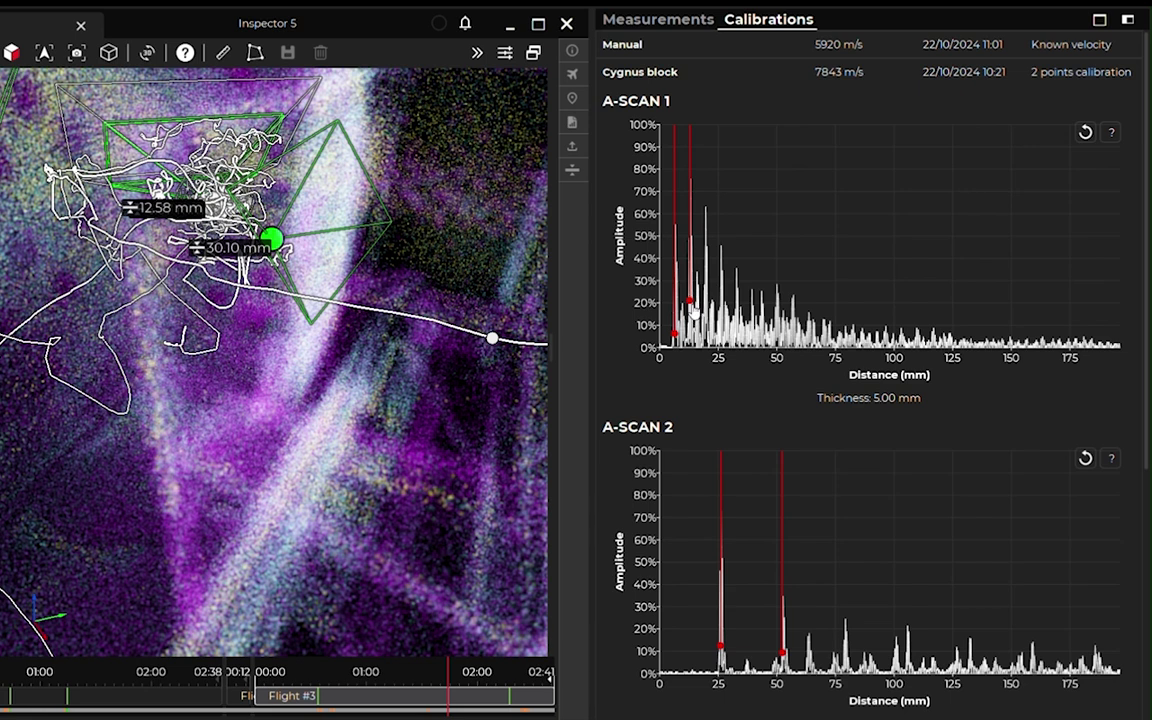
pyautogui.moveTo(693, 315); pyautogui.dragTo(708, 304)
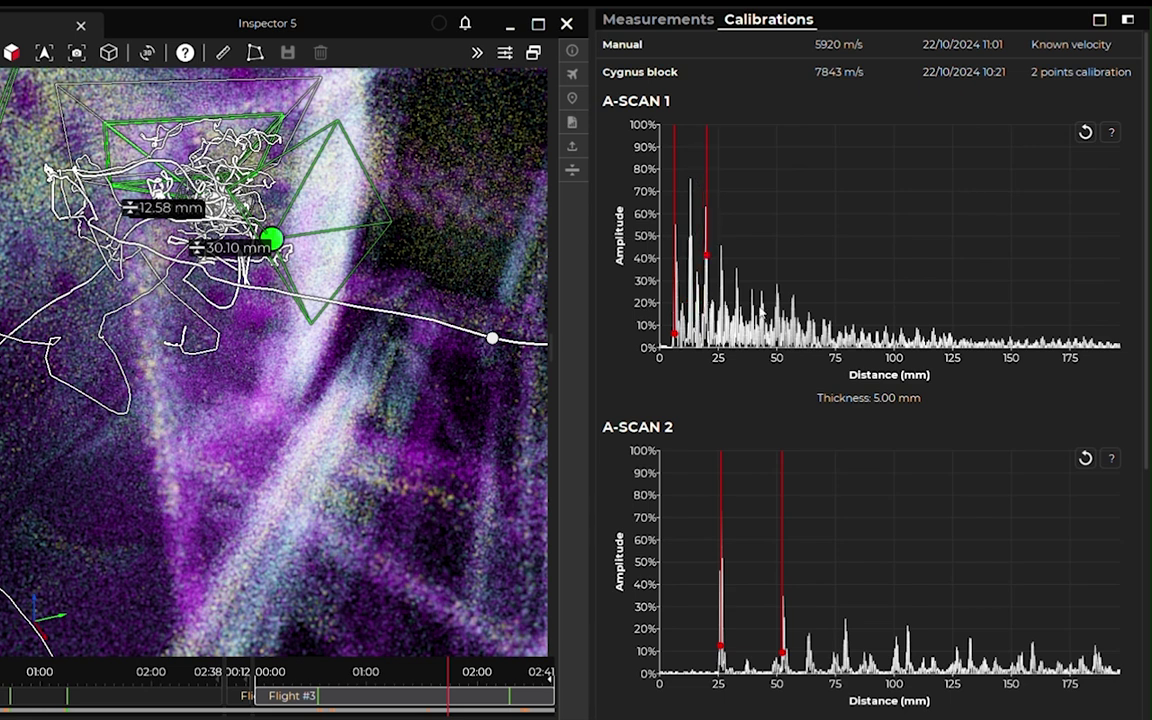
pyautogui.scroll(2, 740, 298)
pyautogui.scroll(2, 745, 293)
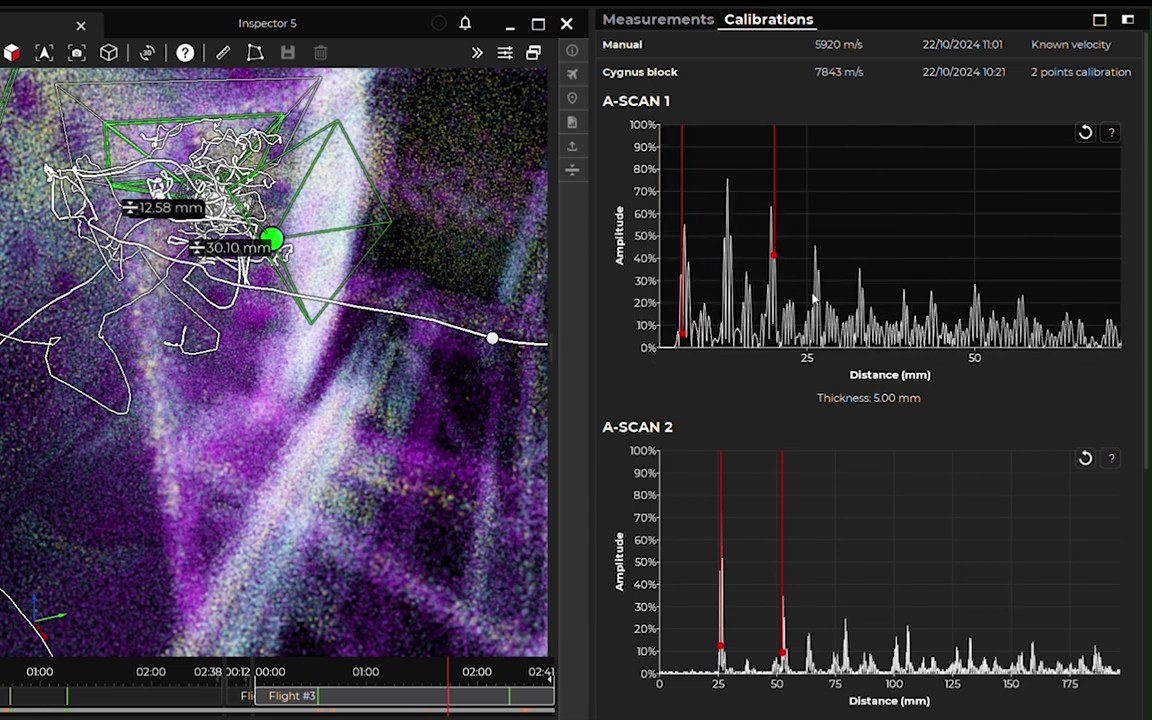
pyautogui.moveTo(876, 262)
pyautogui.mouseDown()
pyautogui.moveTo(943, 270)
pyautogui.moveTo(766, 303)
pyautogui.moveTo(767, 313)
pyautogui.mouseUp()
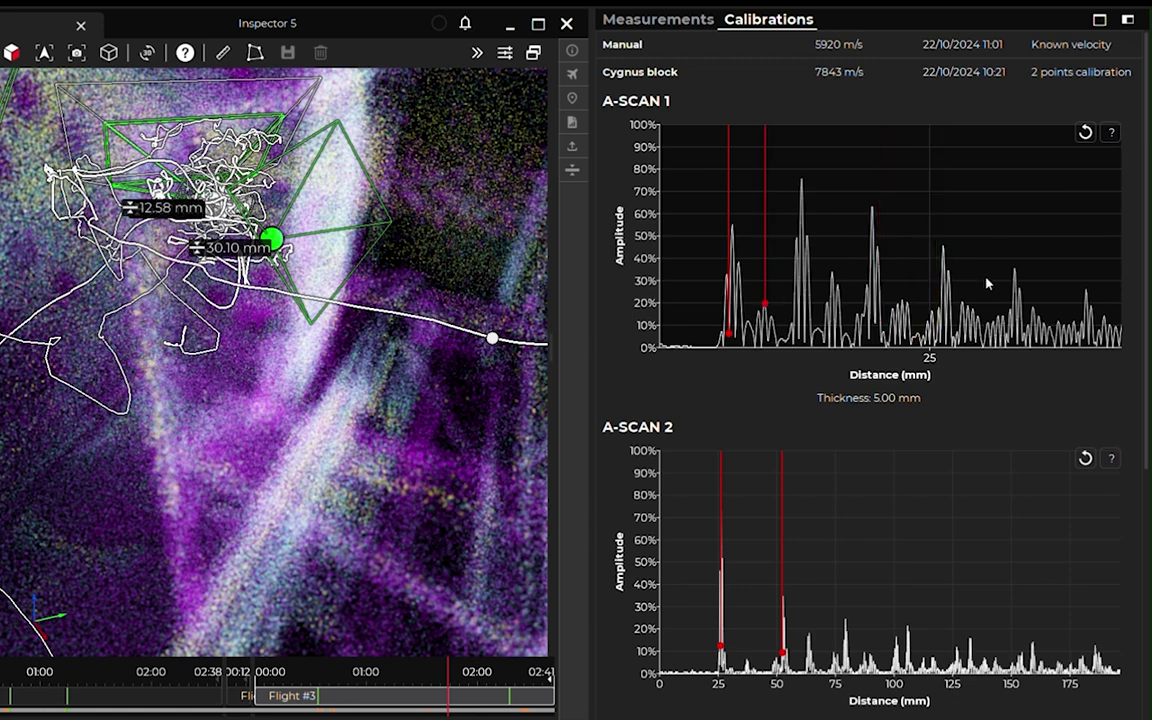
pyautogui.scroll(-3, 987, 285)
pyautogui.scroll(-2, 1054, 404)
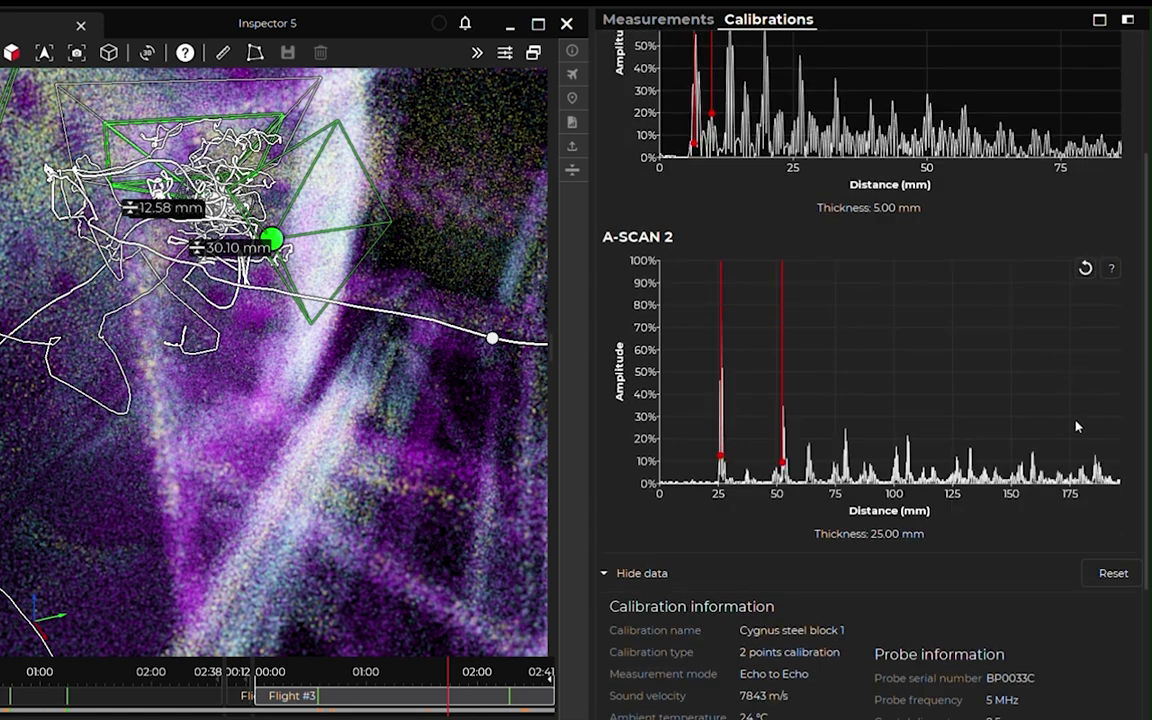
pyautogui.scroll(-2, 1076, 427)
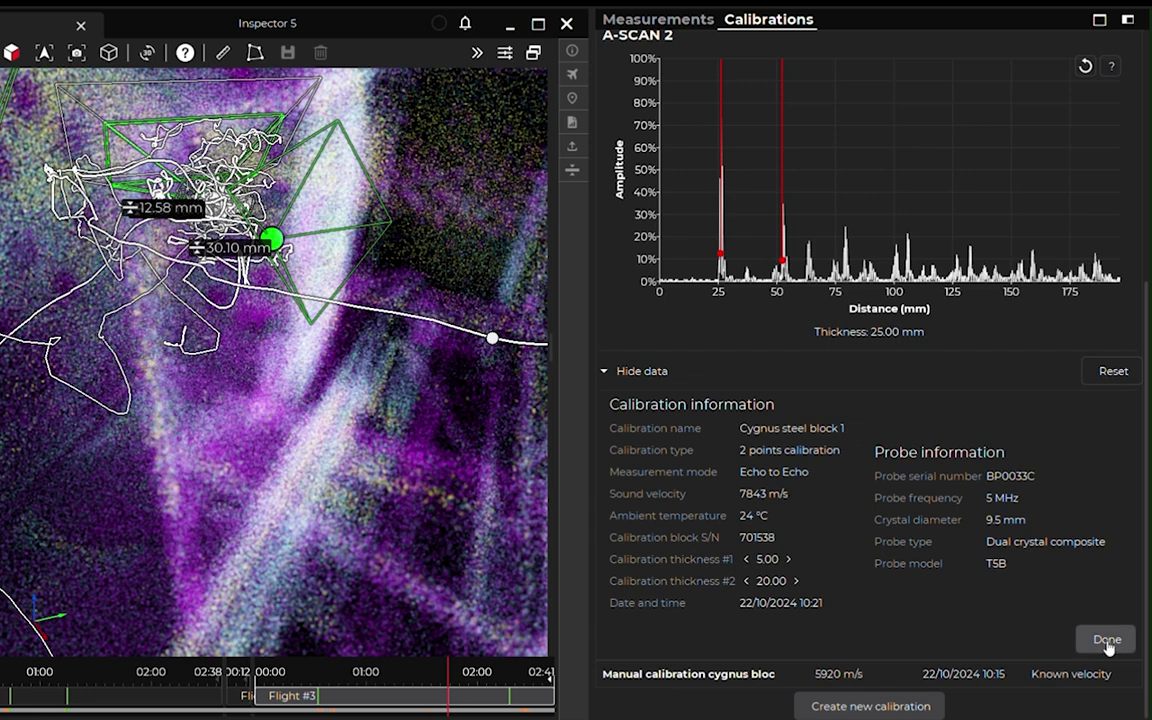
pyautogui.click(1107, 640)
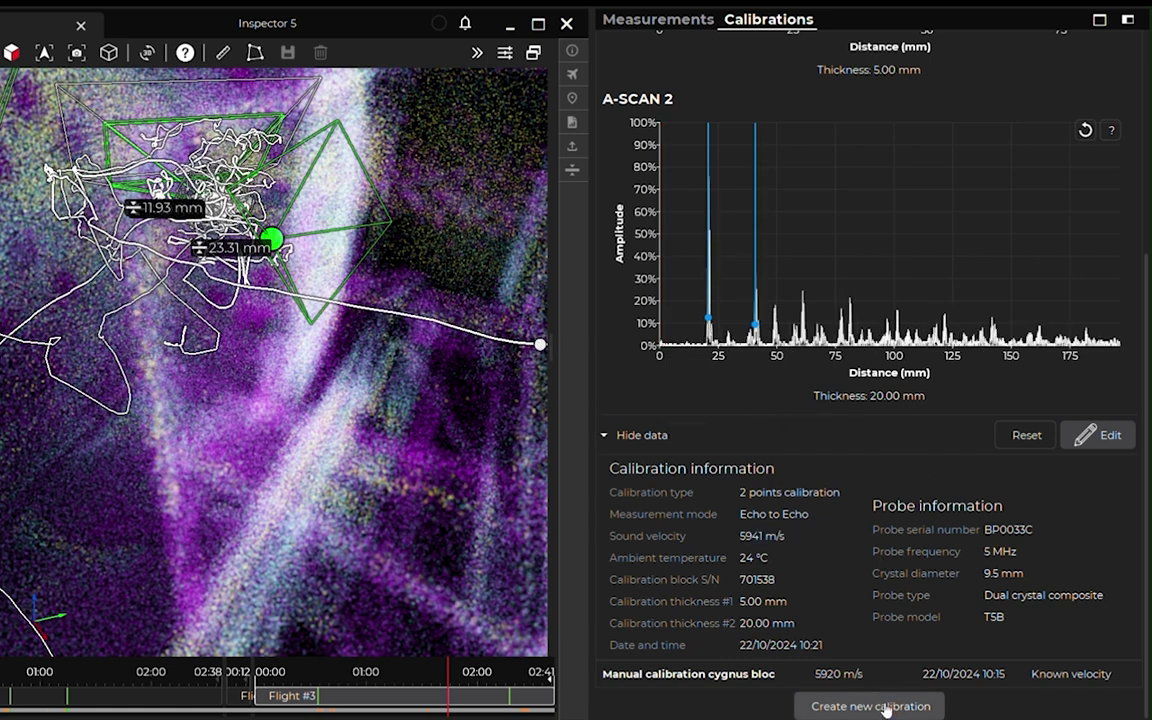
# Create a new manual known-velocity calibration and open its information for editing
pyautogui.click(886, 706)
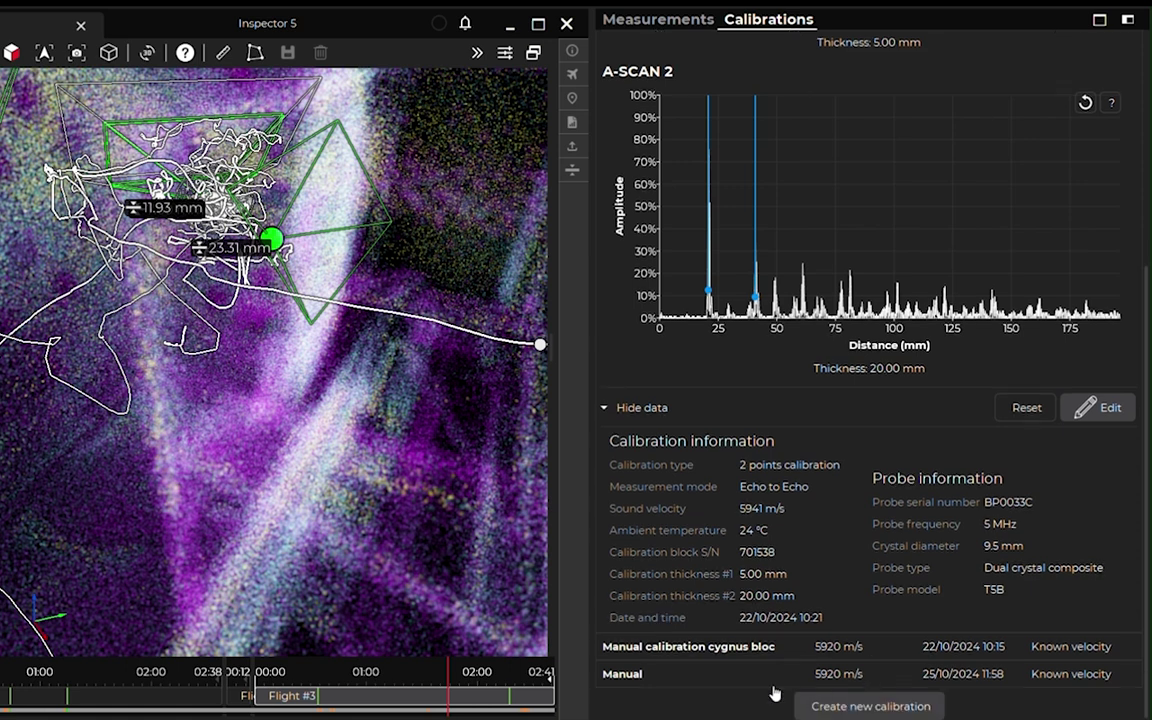
pyautogui.click(815, 678)
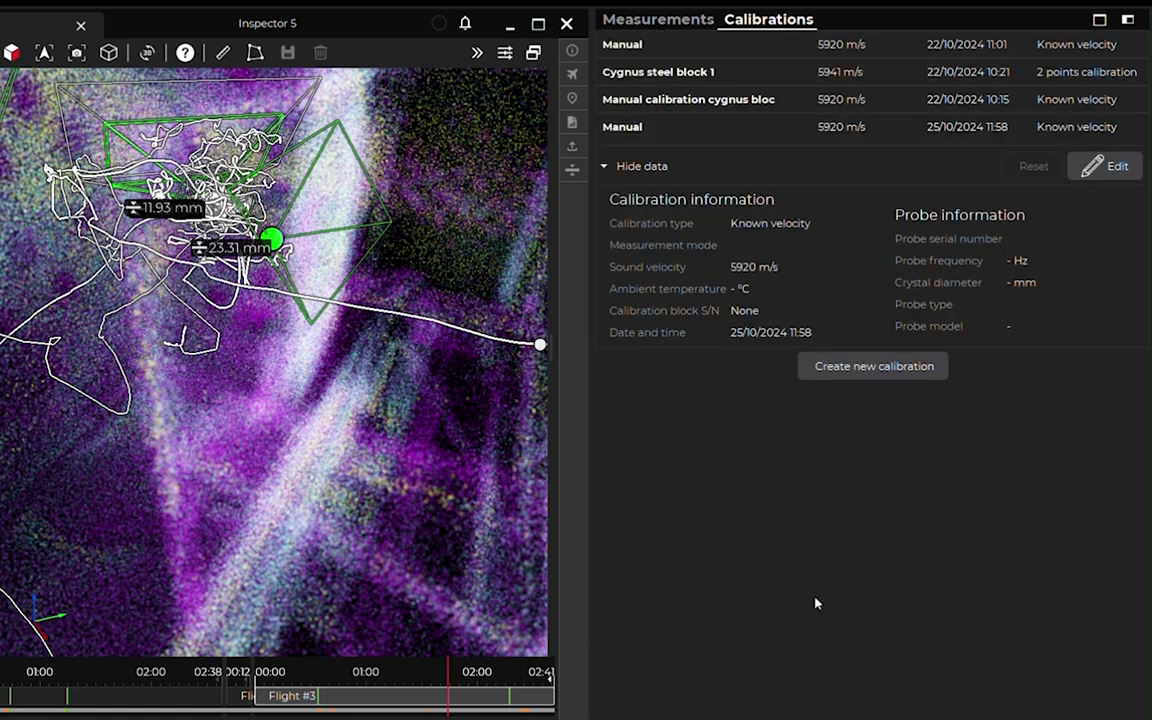
pyautogui.click(1105, 166)
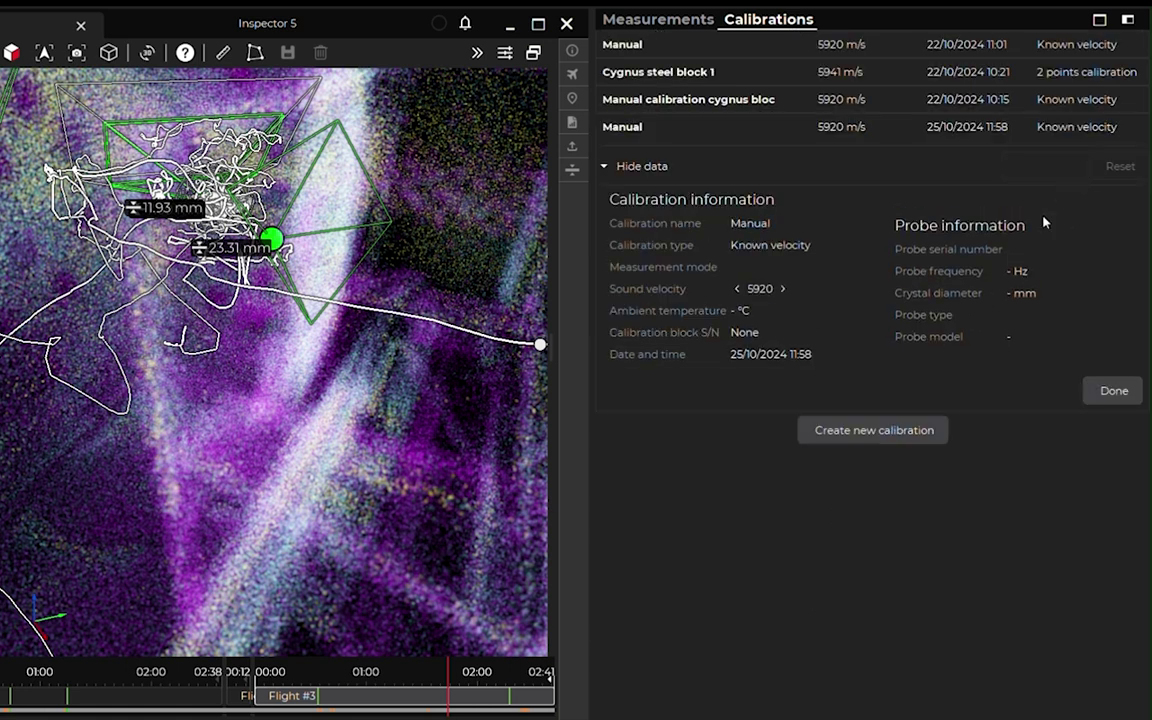
# Name the new calibration Post flight calibration, set its sound velocity to 6000 m/s, and enter the calibration block S/N 15204
pyautogui.doubleClick(757, 287)
pyautogui.doubleClick(760, 223)
pyautogui.write('Post flight c')
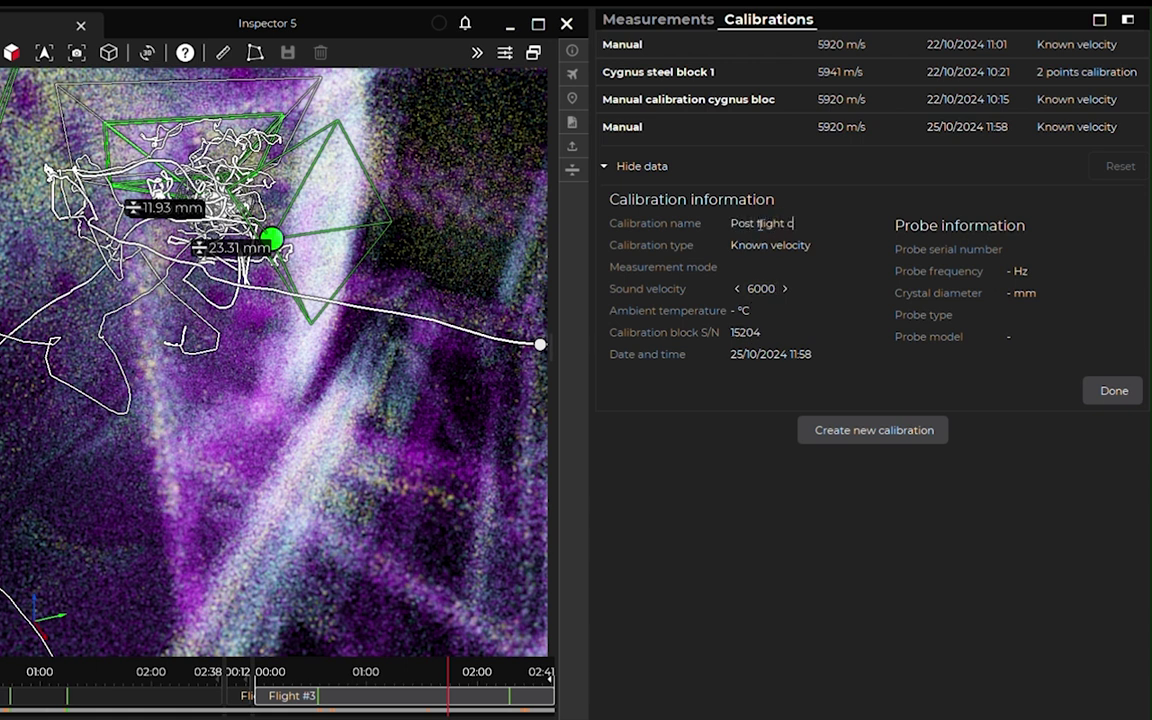
pyautogui.write('alibration')
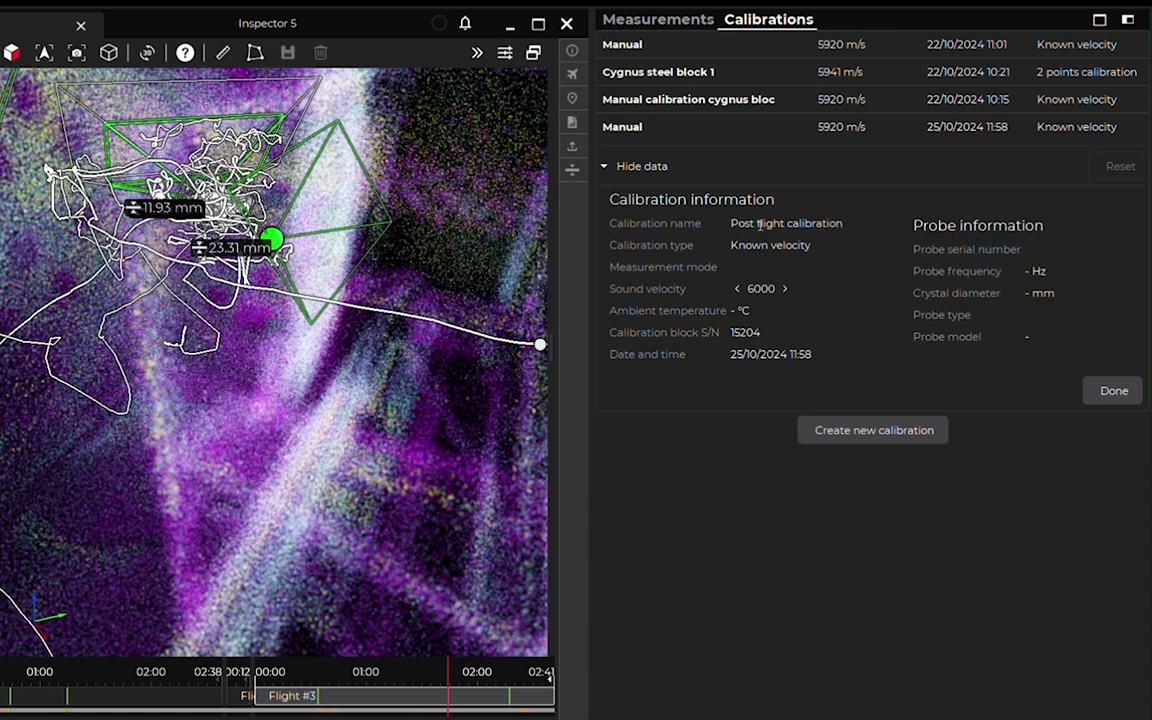
pyautogui.click(745, 333)
pyautogui.write('65')
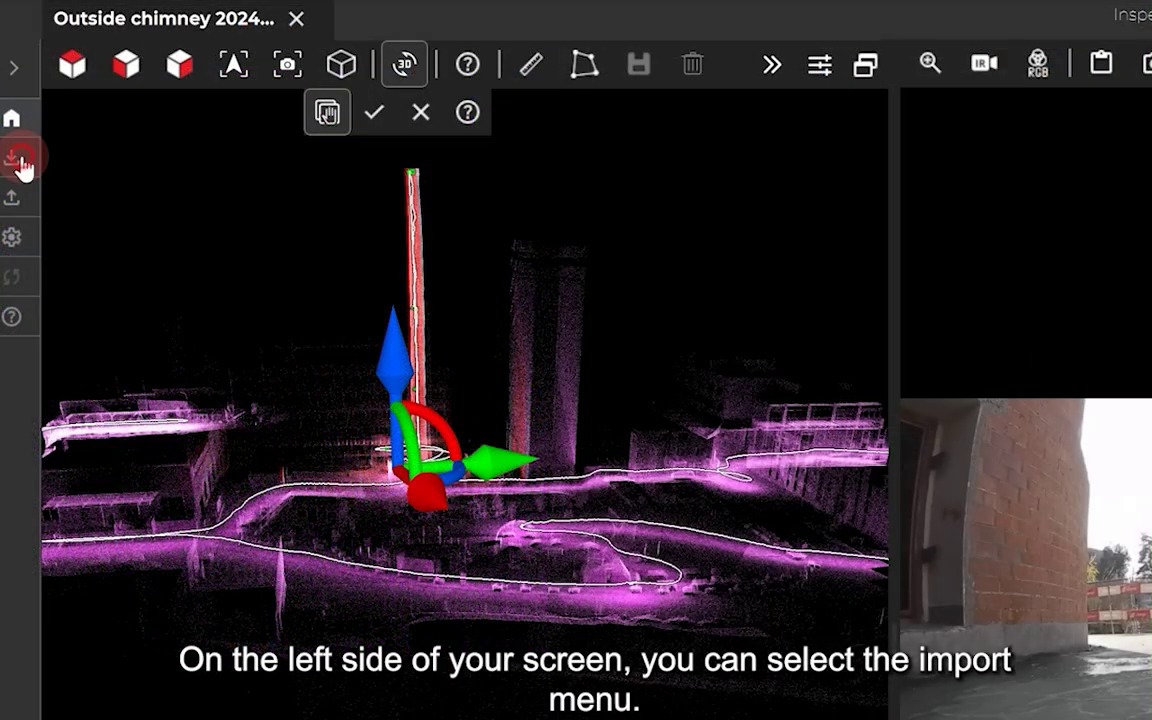
# Review the data import options for Elios 3 and Inspector 5 workspaces, opening the source folder selection and dismissing it
pyautogui.click(13, 158)
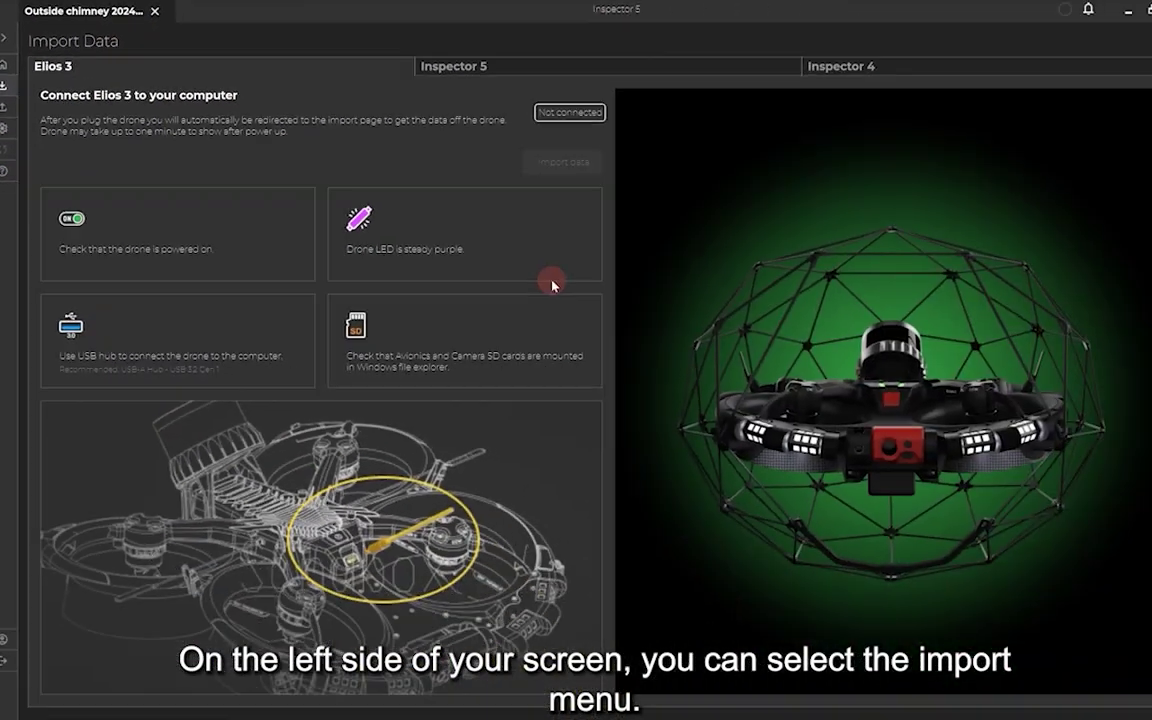
pyautogui.click(659, 73)
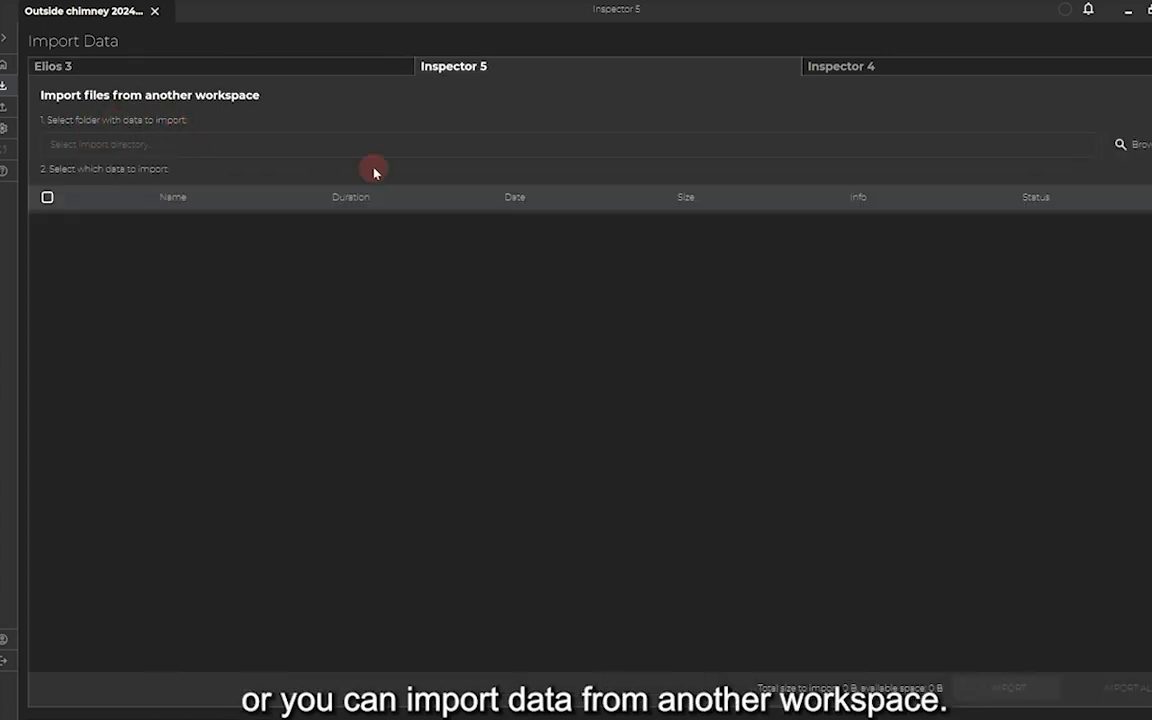
pyautogui.click(1138, 146)
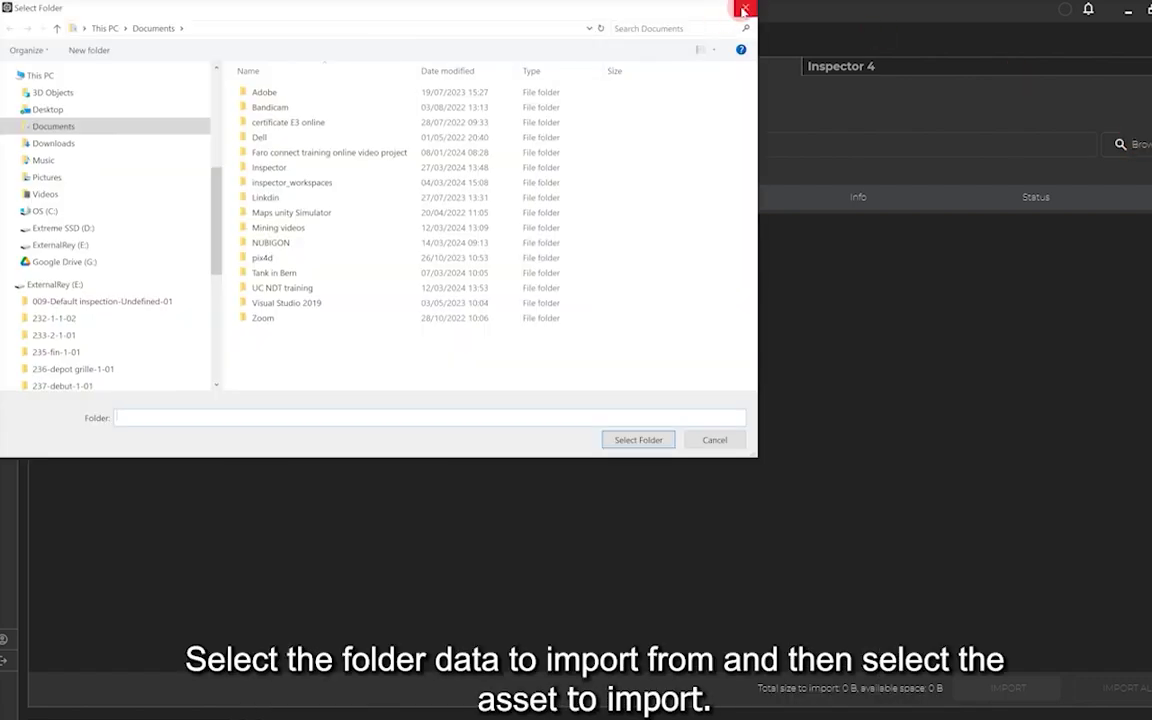
pyautogui.click(744, 10)
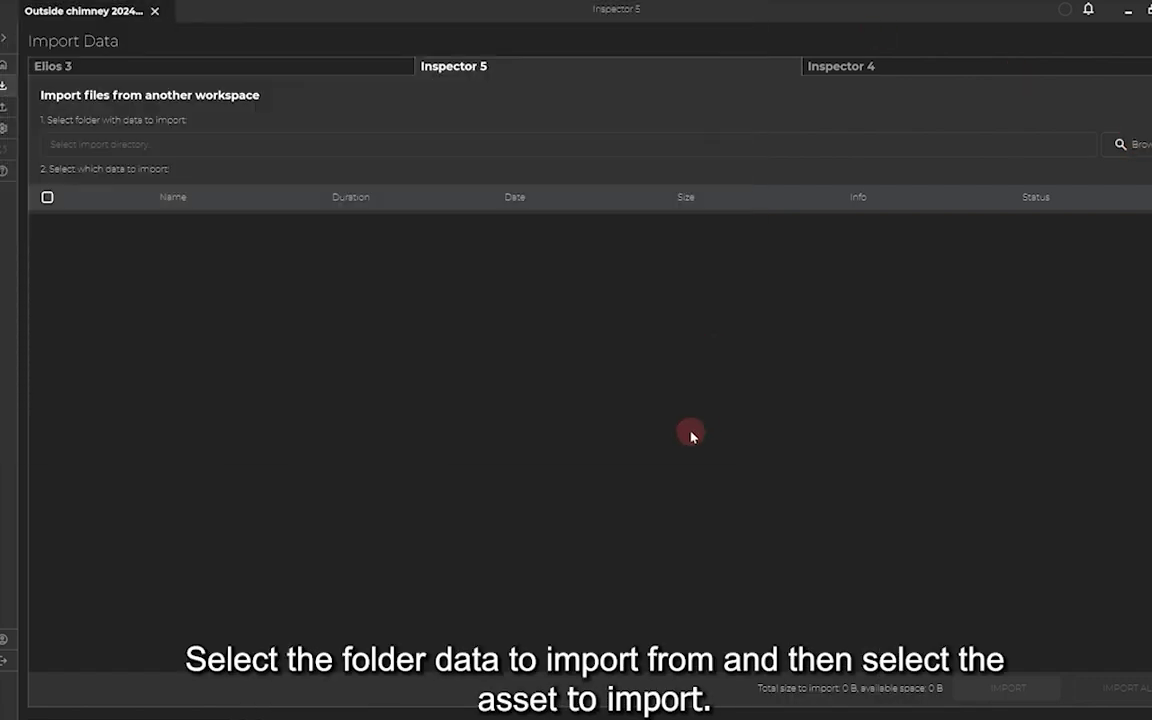
# Review the Inspector 4 flight import, including its file directory and target asset and inspection selection
pyautogui.click(869, 67)
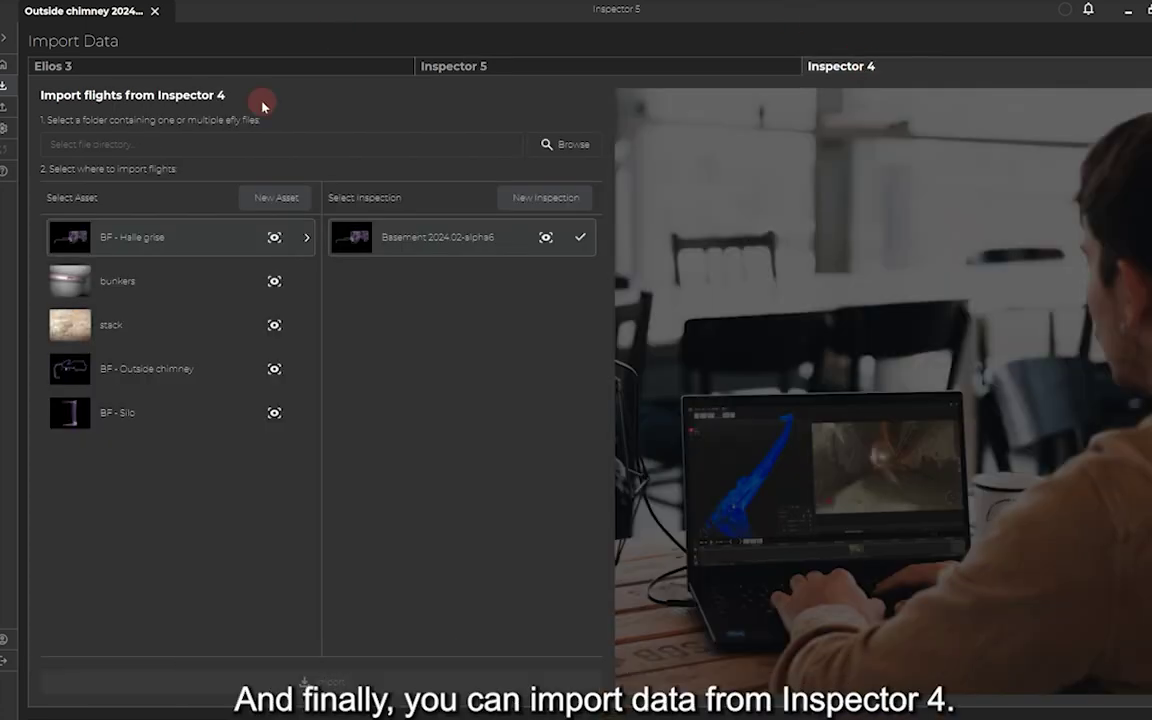
pyautogui.click(436, 143)
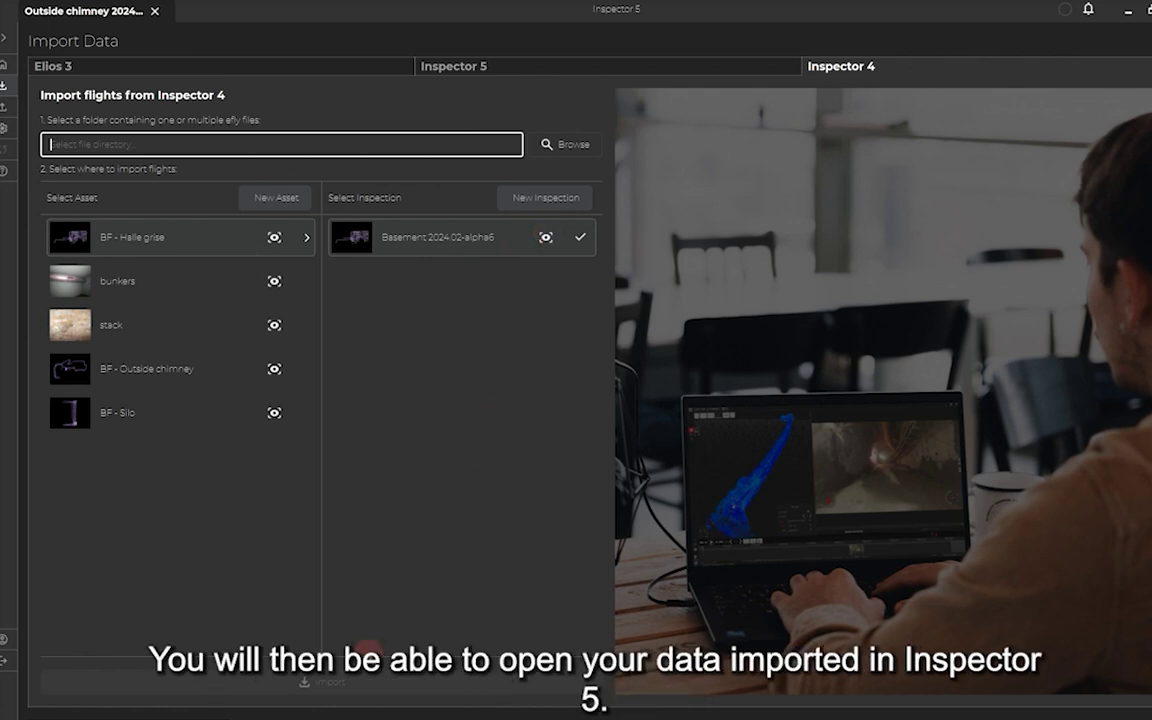
pyautogui.click(331, 687)
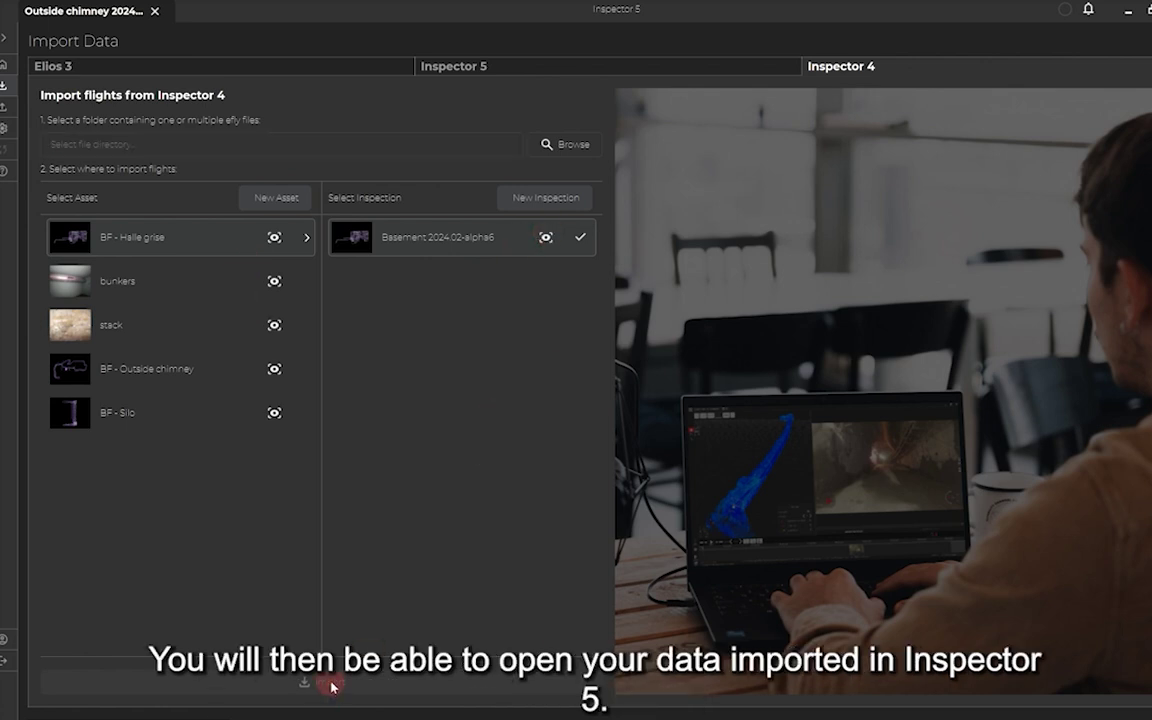
# Prepare a local export to the E: drive with the BF - Silo and bunkers assets selected
pyautogui.click(3, 109)
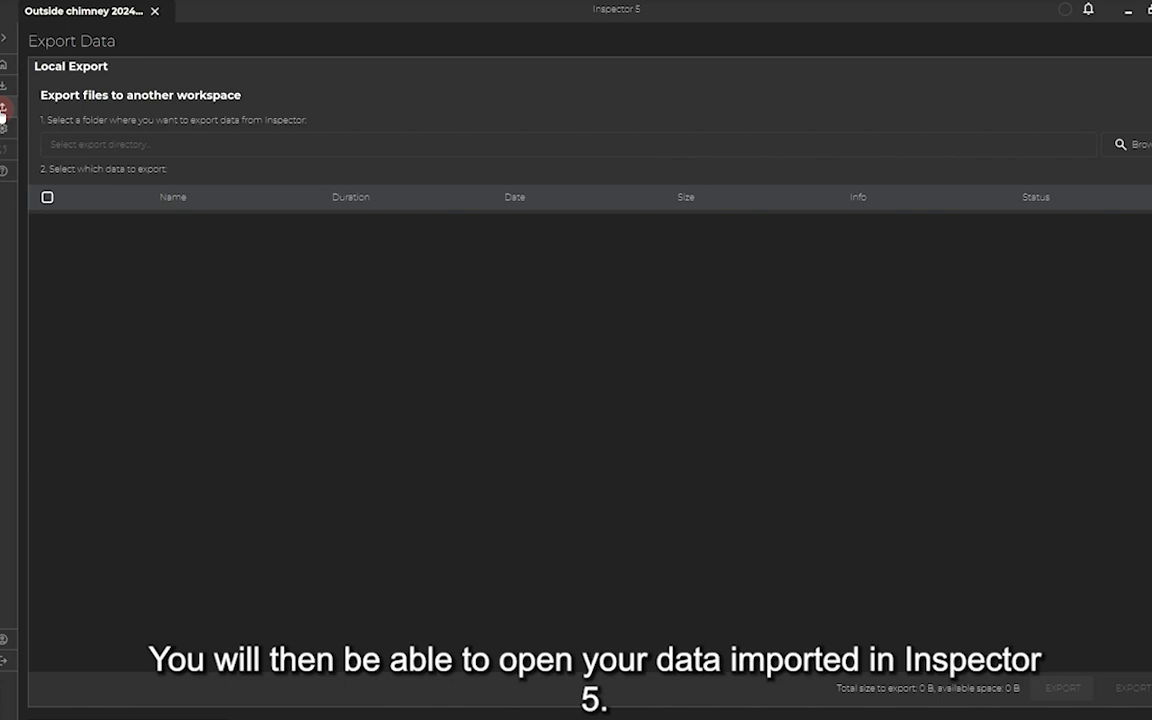
pyautogui.click(1140, 144)
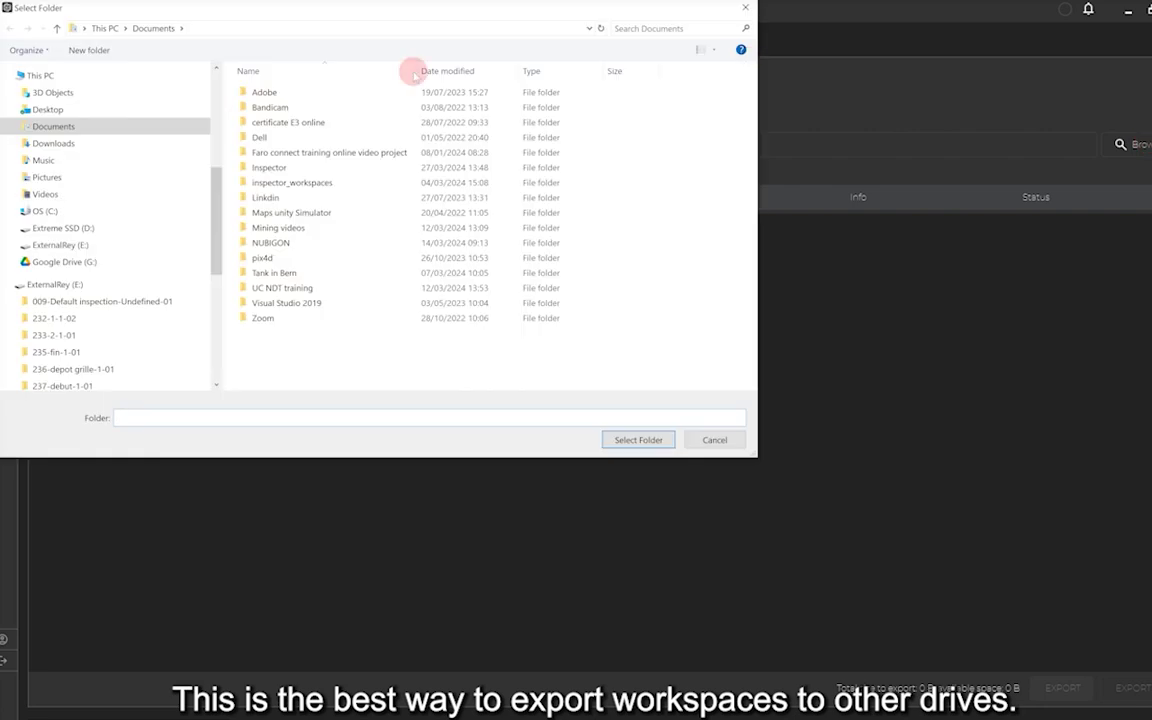
pyautogui.click(52, 285)
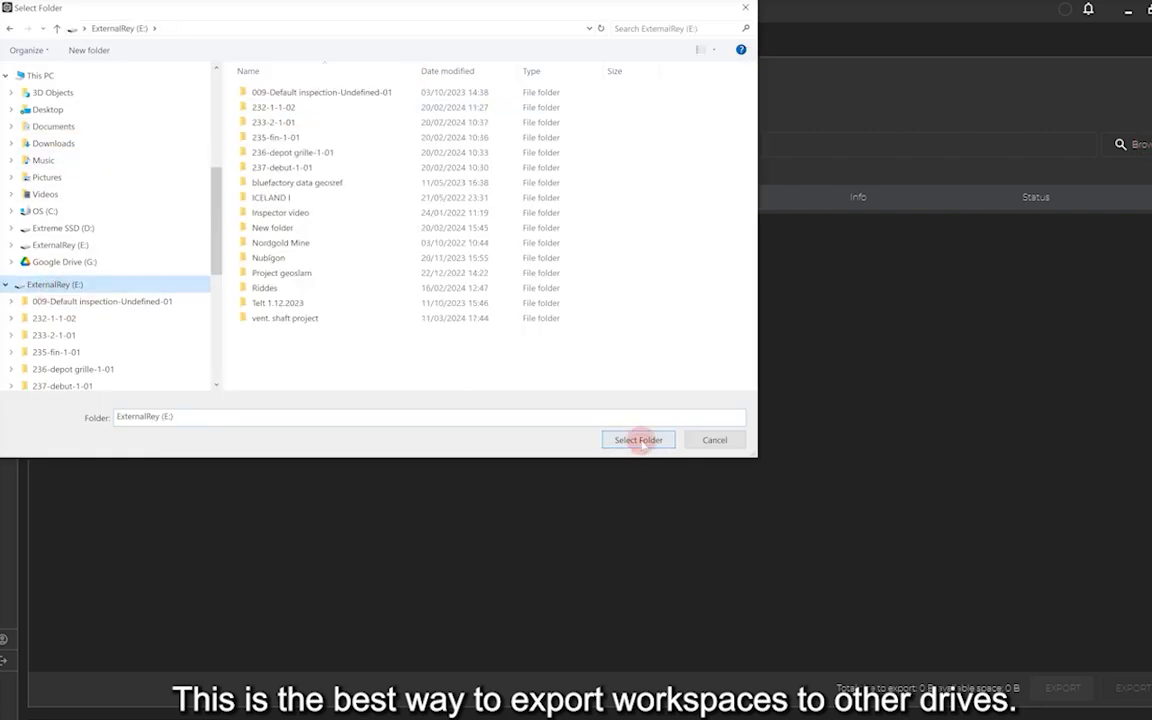
pyautogui.click(638, 440)
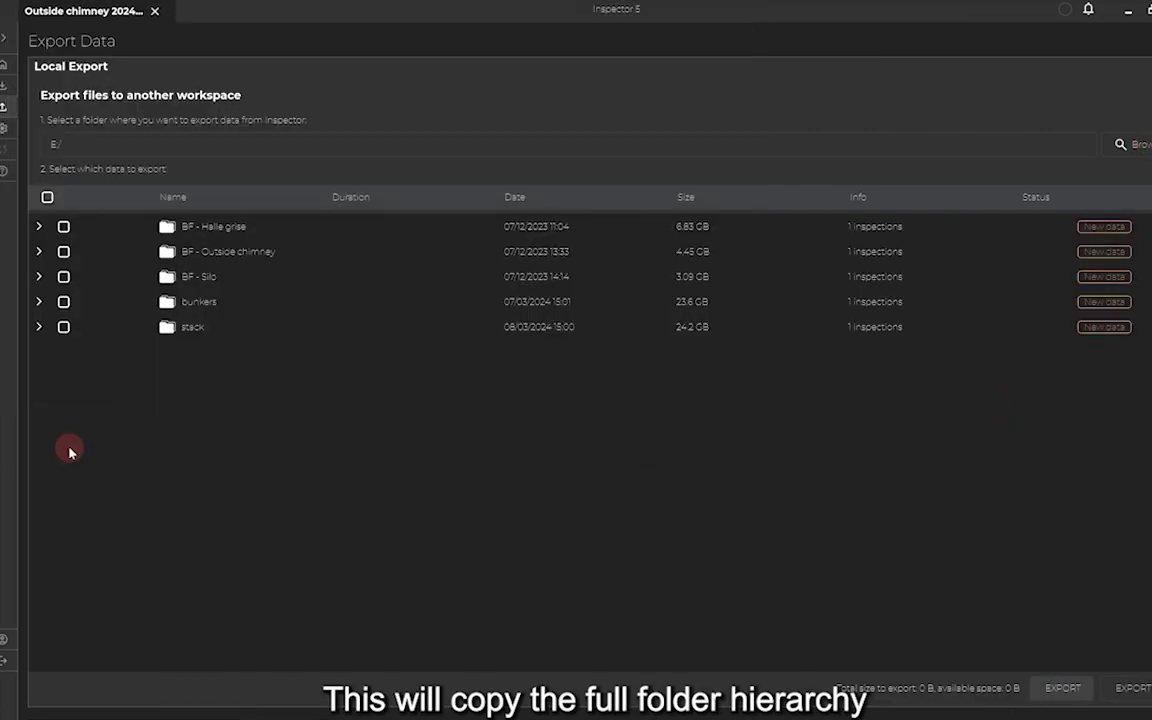
pyautogui.click(63, 276)
pyautogui.click(63, 301)
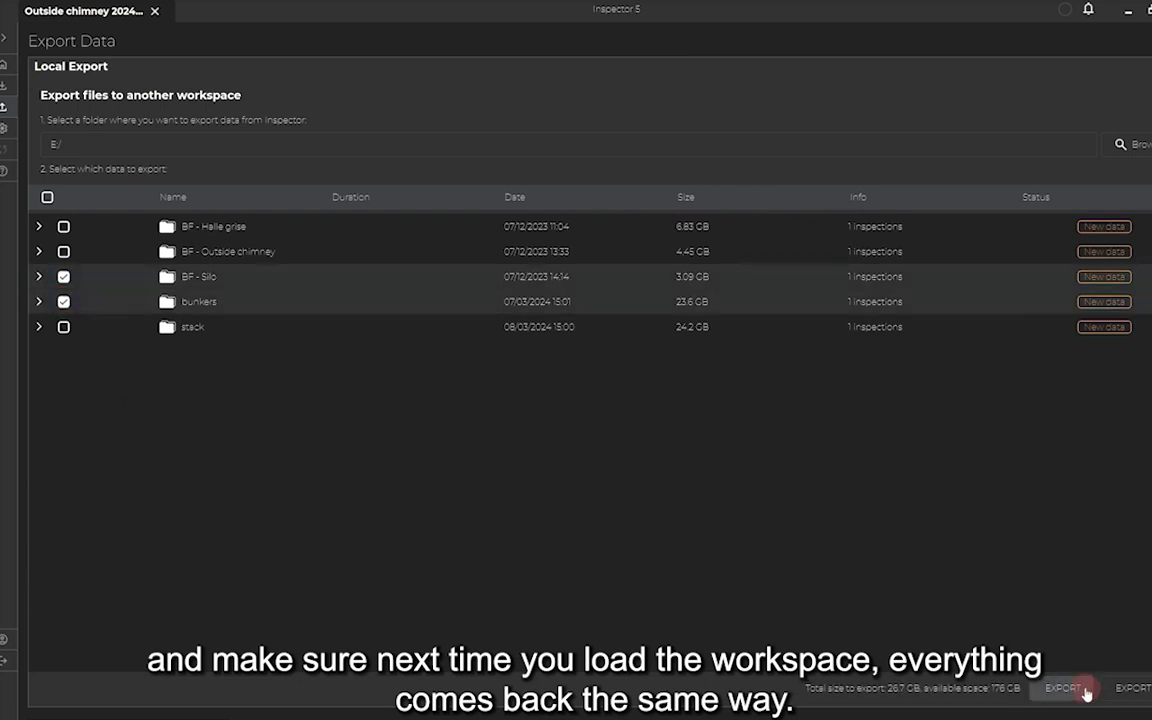
# View the application settings and the support option in help
pyautogui.click(3, 128)
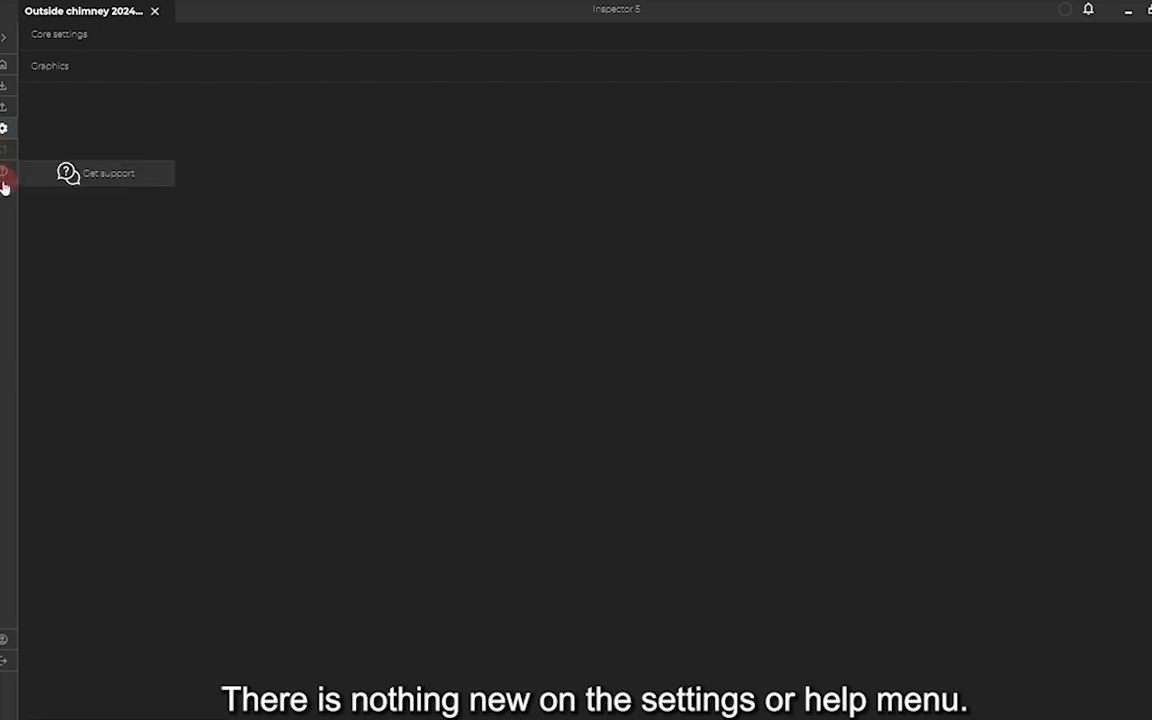